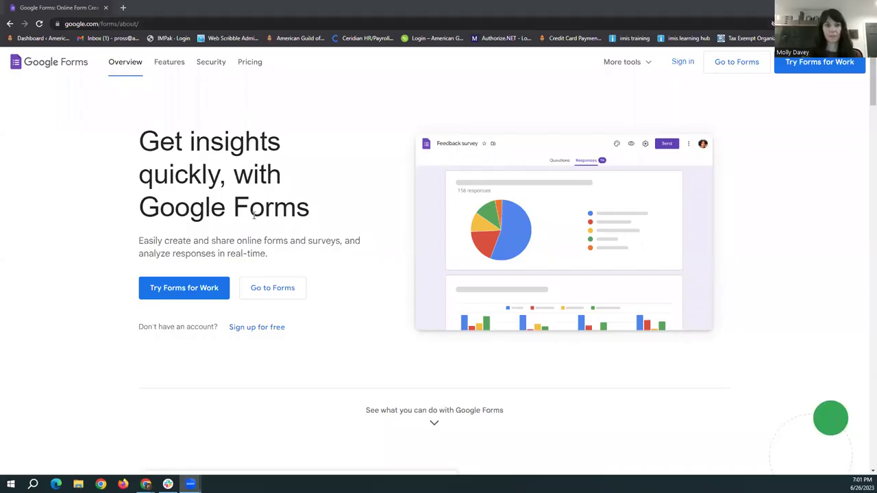
# Close the Google Forms overview page and return to the Gmail mailbox filtered to its label
pyautogui.click(274, 243)
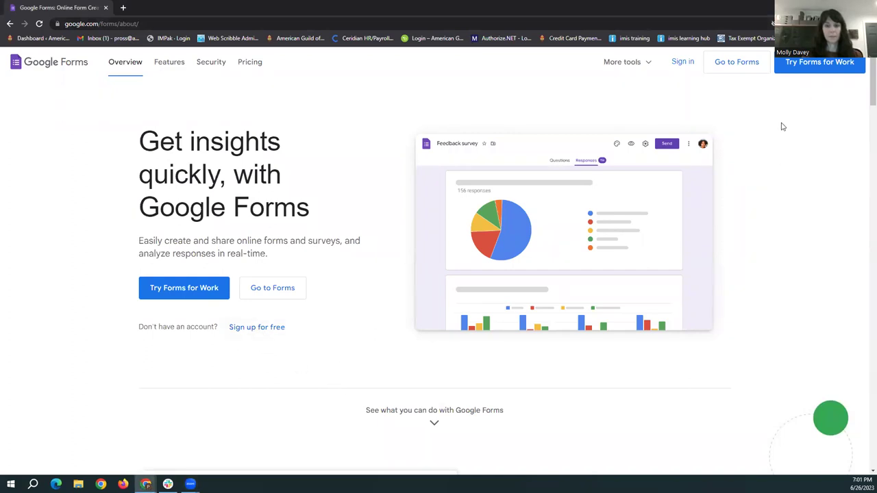
pyautogui.click(106, 7)
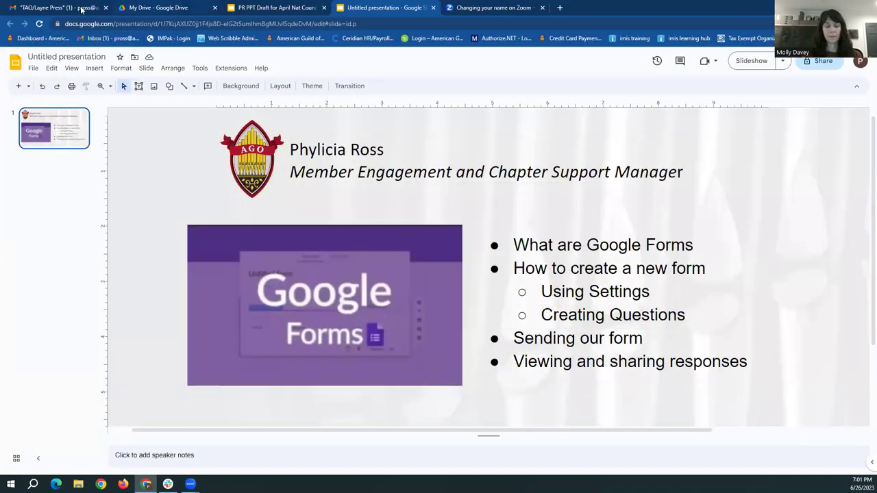
pyautogui.click(47, 7)
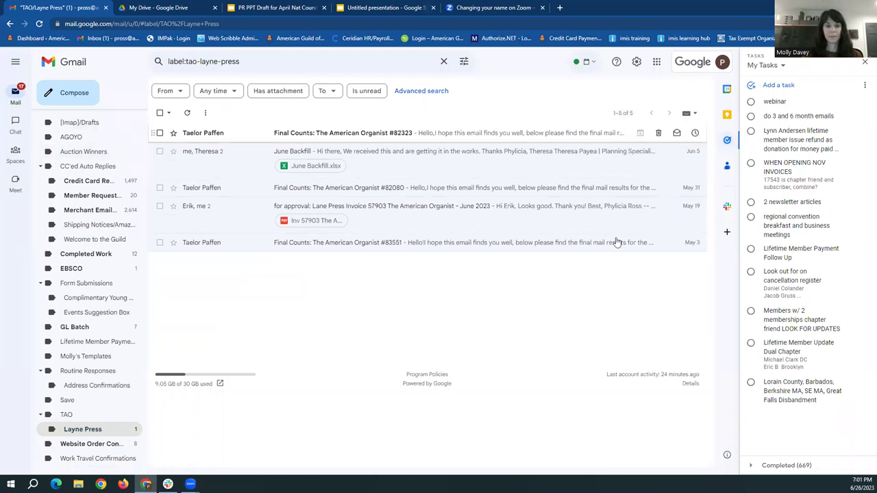
# Launch Google Forms in a new tab from Gmail's Google apps grid
pyautogui.click(658, 65)
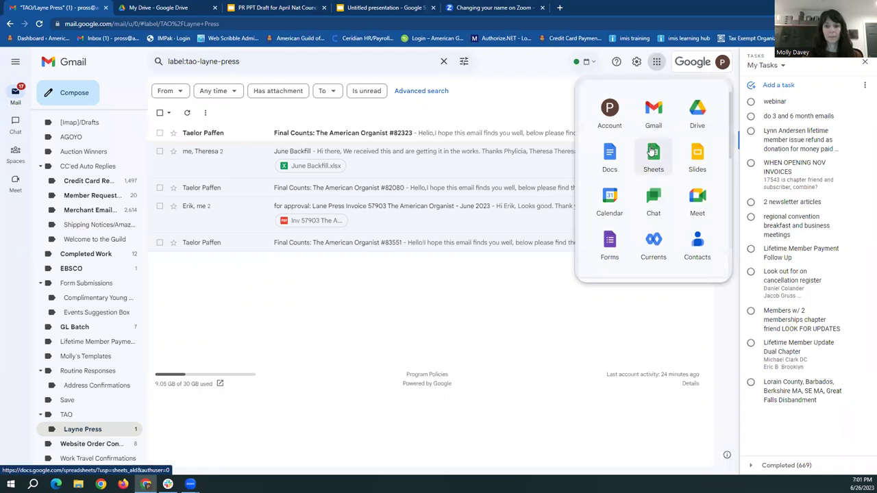
pyautogui.scroll(-2, 654, 147)
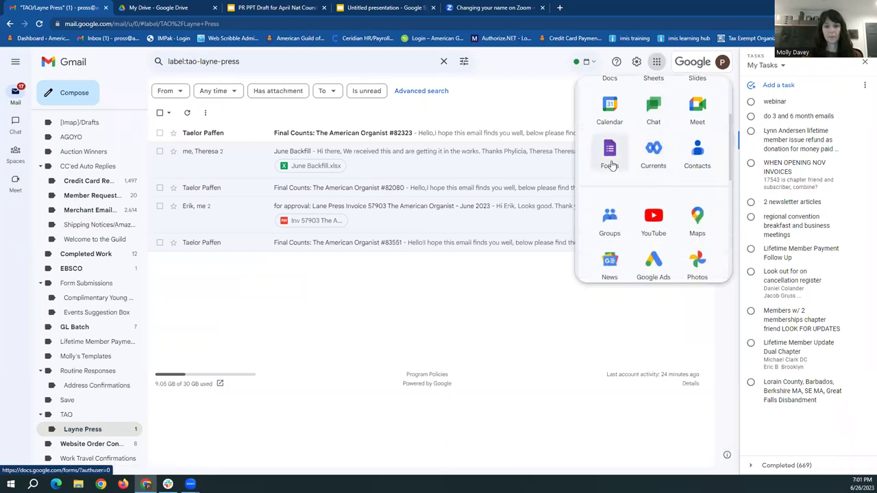
pyautogui.click(609, 154)
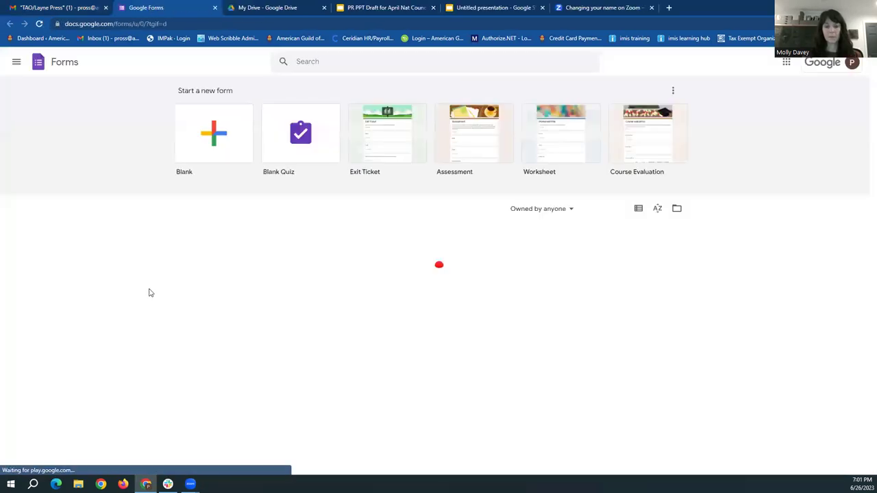
# Create a blank form and name it 'DRAFT Title'
pyautogui.click(207, 139)
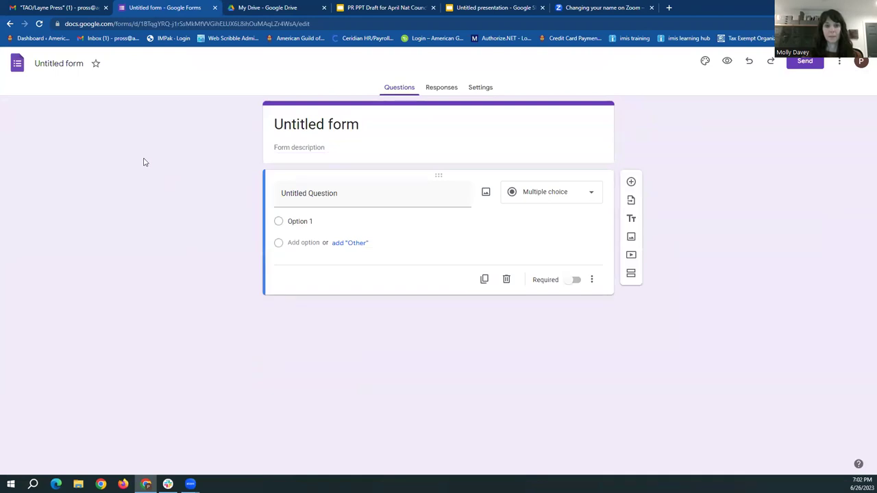
pyautogui.click(61, 63)
pyautogui.click(58, 64)
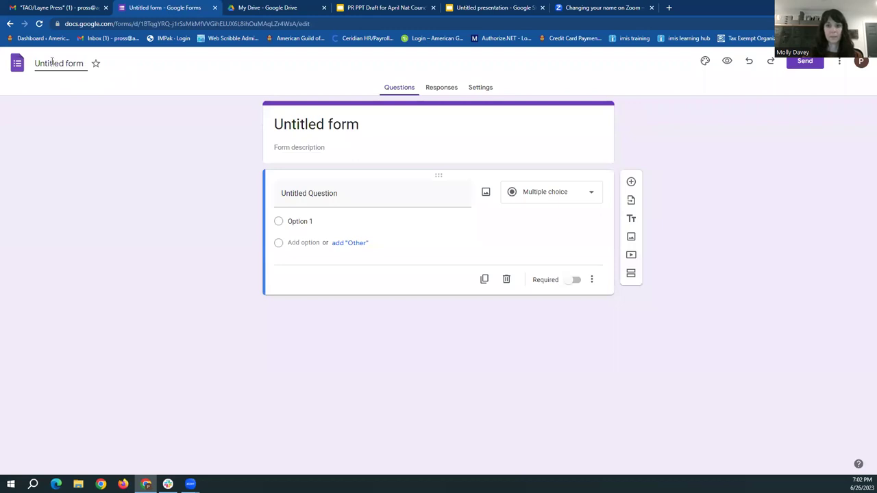
pyautogui.click(314, 123)
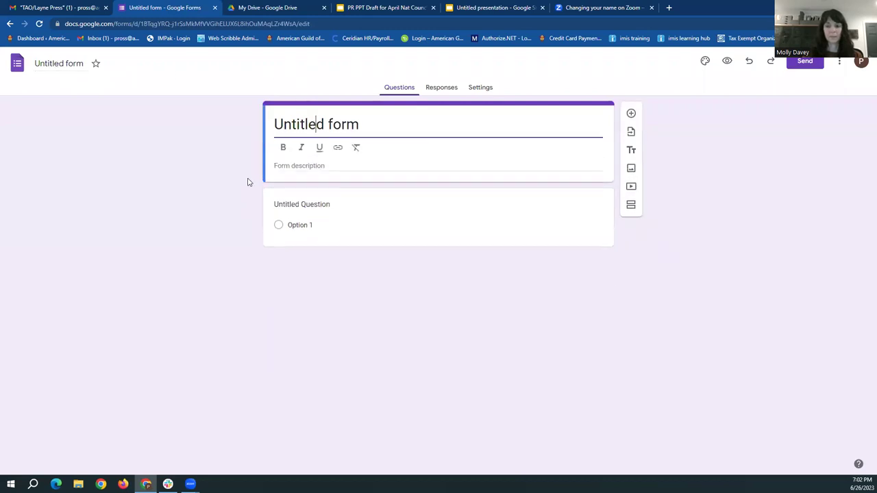
pyautogui.click(60, 63)
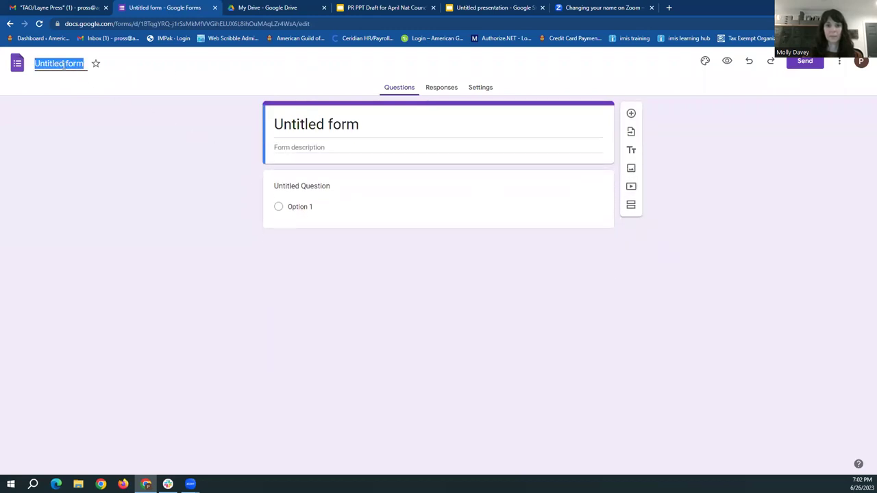
pyautogui.write('DRAFT')
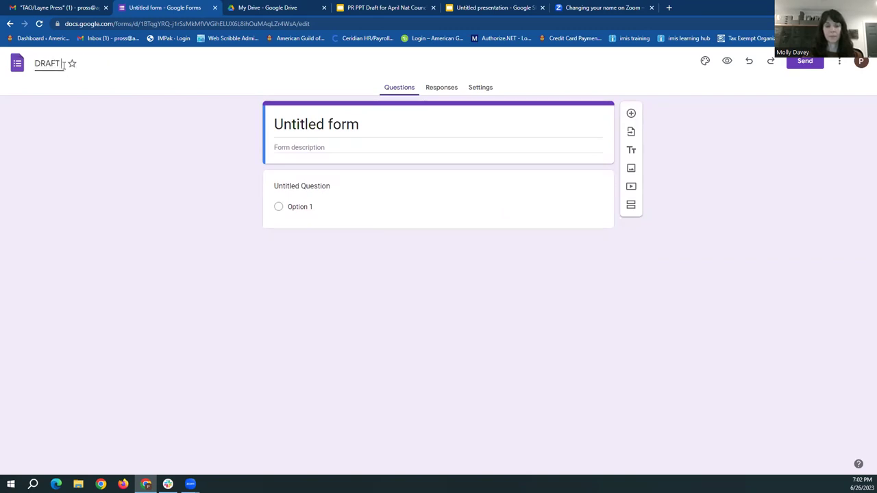
pyautogui.write(' Title')
# Delete 'DRAFT' from the title card so the heading reads just 'Title'
pyautogui.click(291, 124)
pyautogui.click(311, 124)
pyautogui.moveTo(313, 124); pyautogui.dragTo(251, 124)
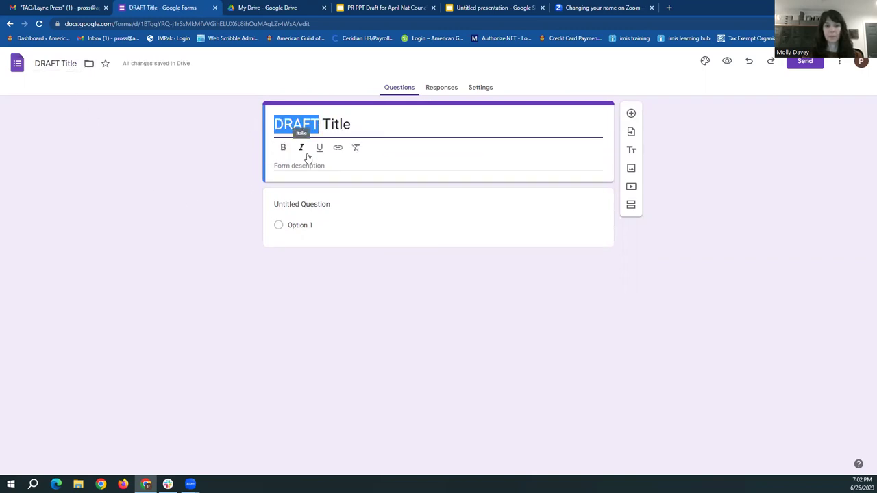
pyautogui.press('BackSpace')
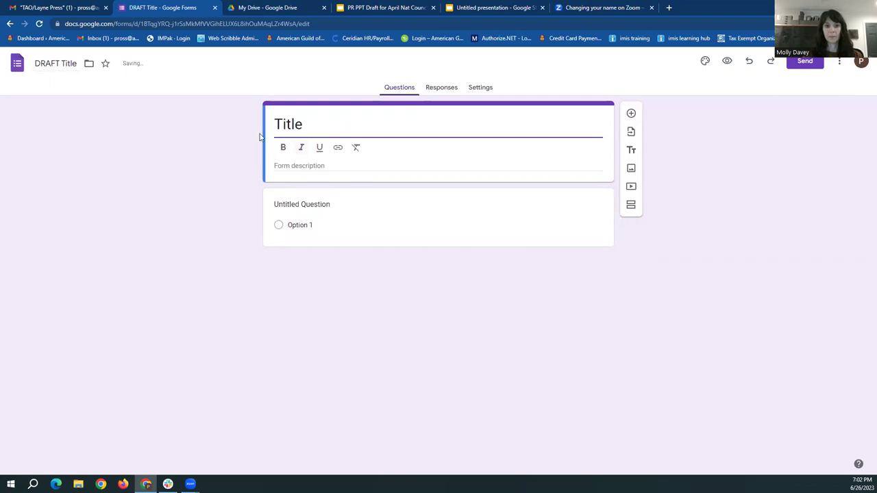
pyautogui.click(167, 172)
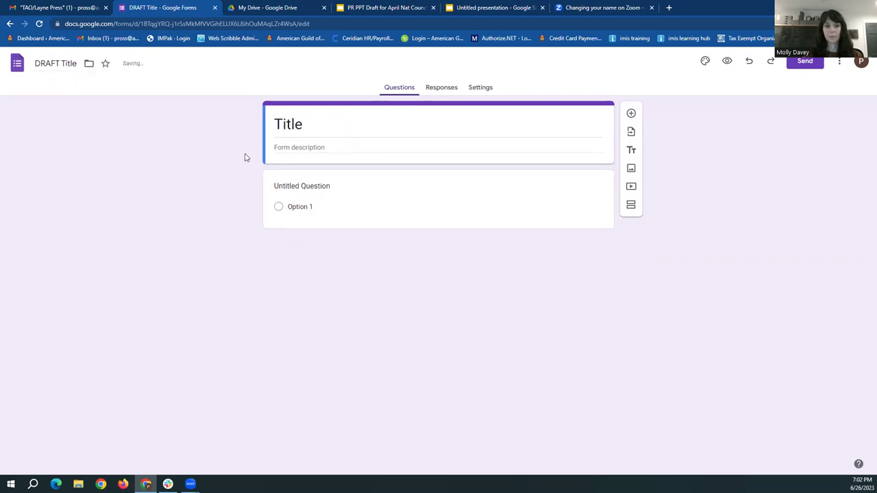
# Write the description 'If you any any issues contact' followed by the contact e-mail address
pyautogui.click(292, 147)
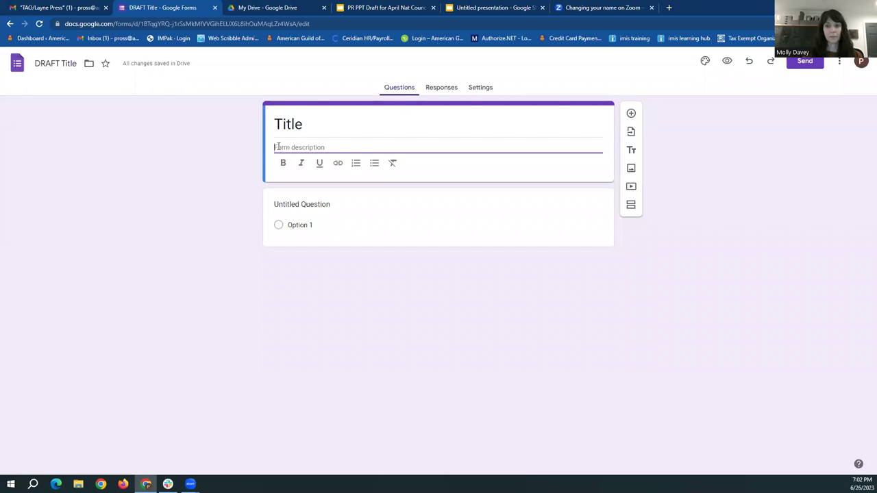
pyautogui.write('c')
pyautogui.hotkey('ctrl', 'a')
pyautogui.press('BackSpace')
pyautogui.write('I')
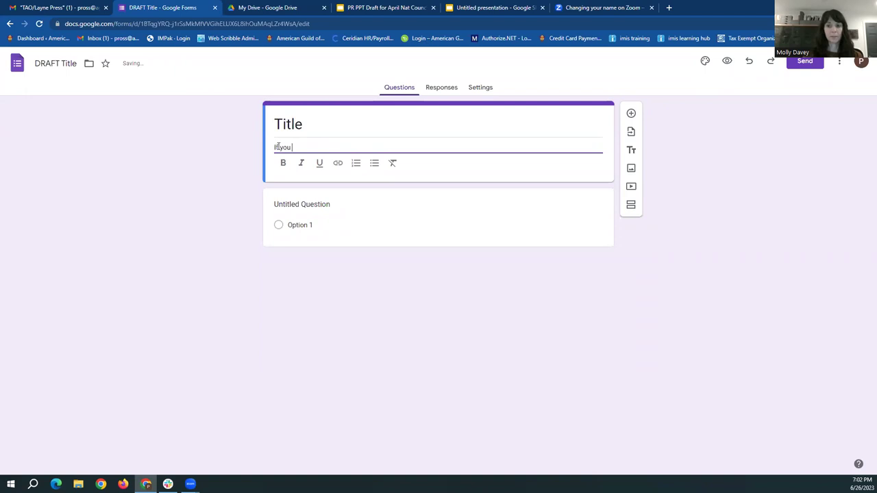
pyautogui.write('f you any any issu')
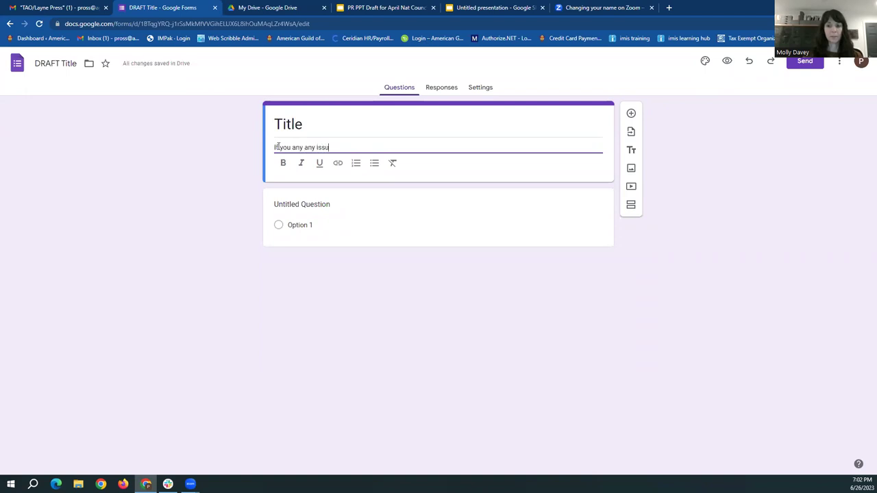
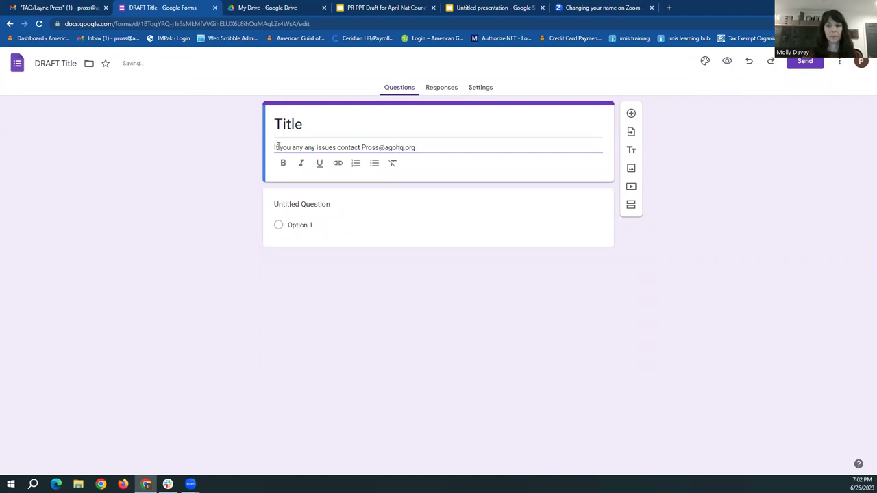
pyautogui.click(244, 163)
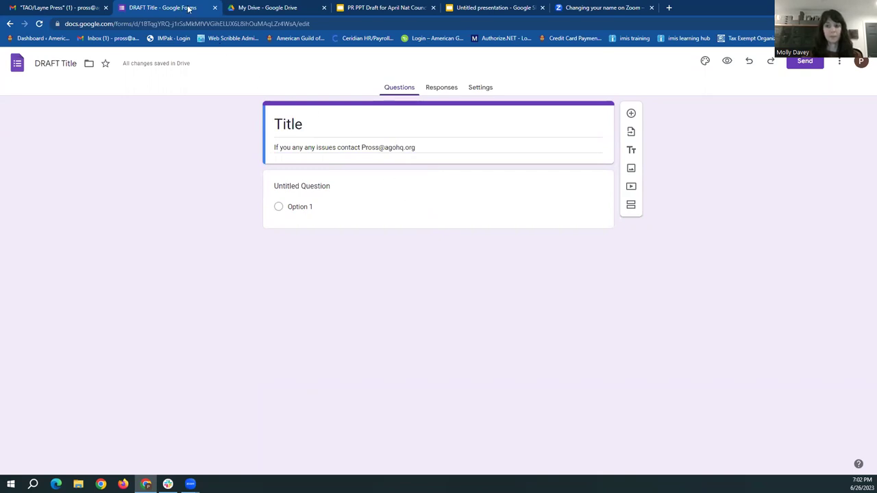
# Close DRAFT Title and open Sample Questions Meeting Preferences from Chapter Leader Learning > 2023.6.26 Using Google Forms
pyautogui.doubleClick(706, 10)
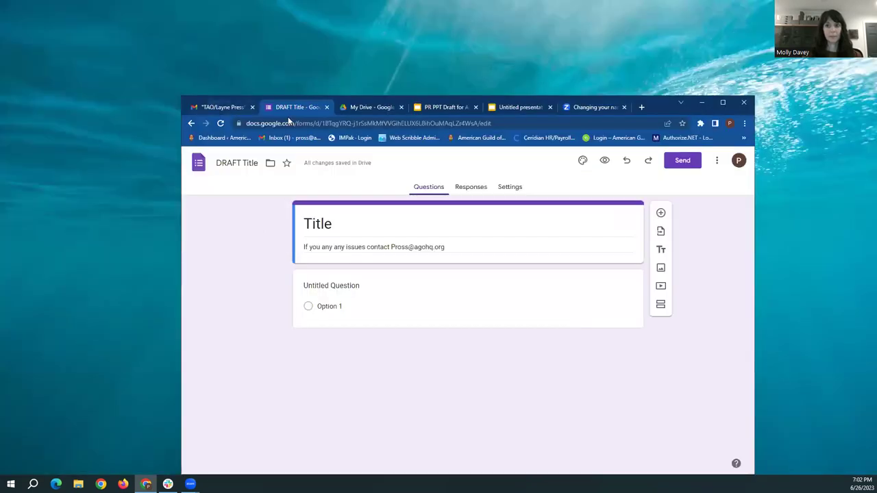
pyautogui.click(327, 108)
pyautogui.click(296, 106)
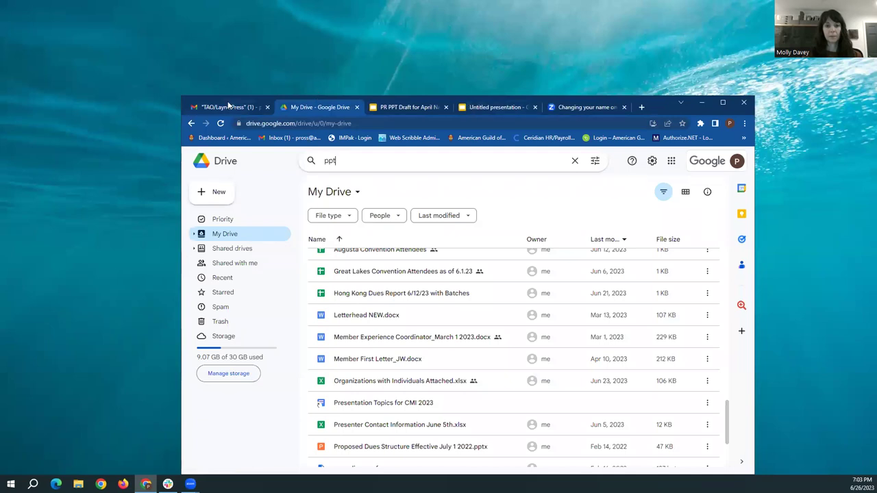
pyautogui.click(256, 249)
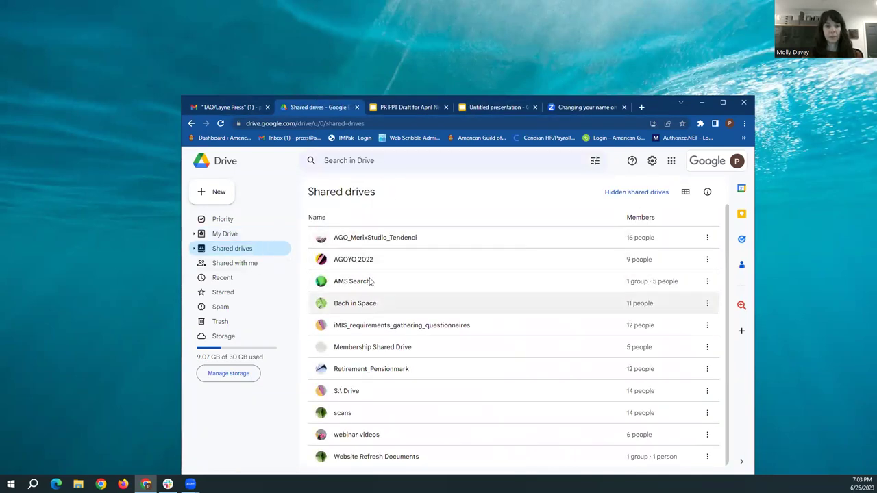
pyautogui.doubleClick(375, 396)
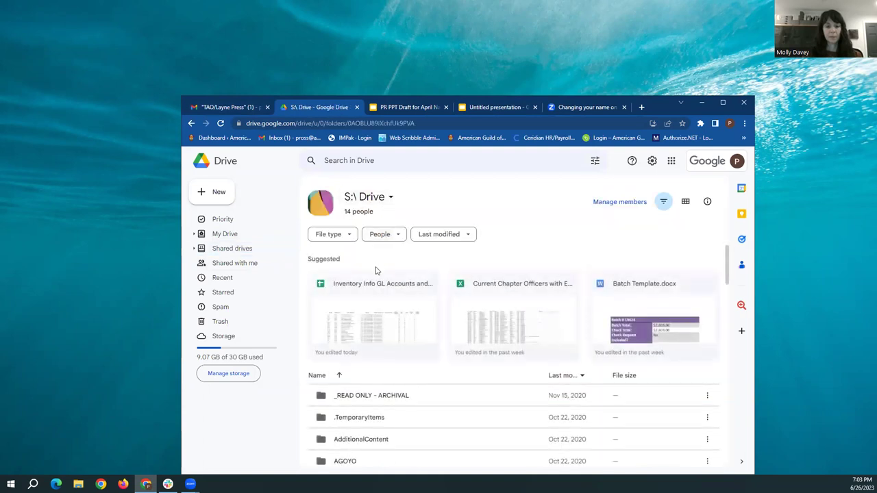
pyautogui.click(231, 234)
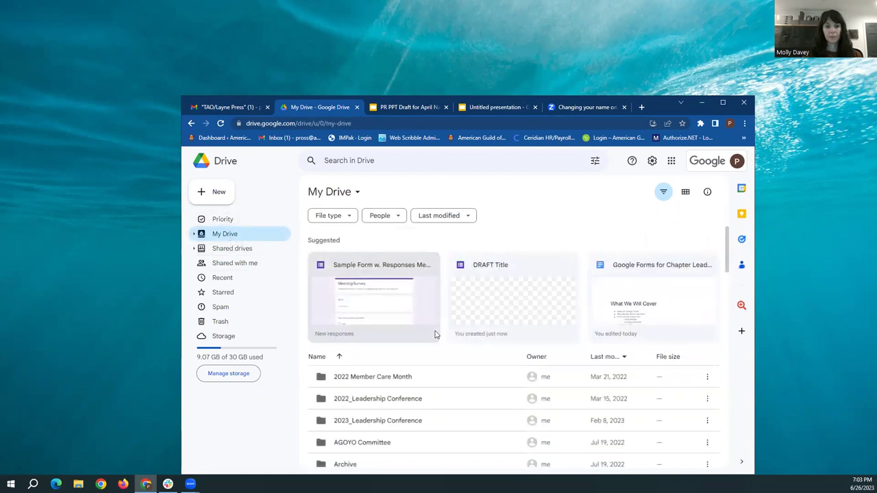
pyautogui.scroll(-3, 434, 335)
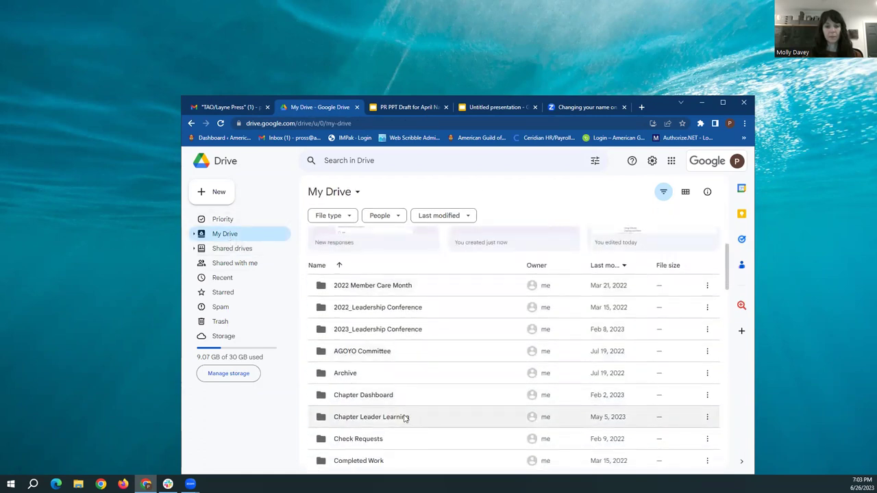
pyautogui.doubleClick(408, 415)
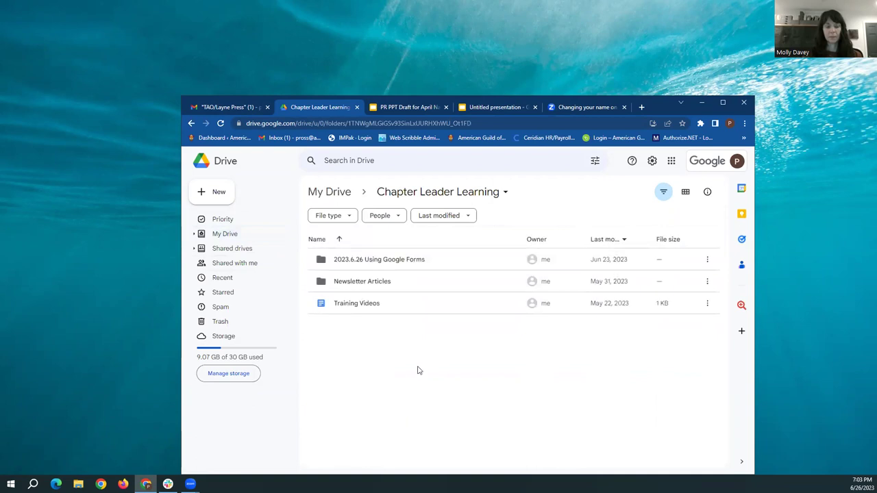
pyautogui.doubleClick(394, 262)
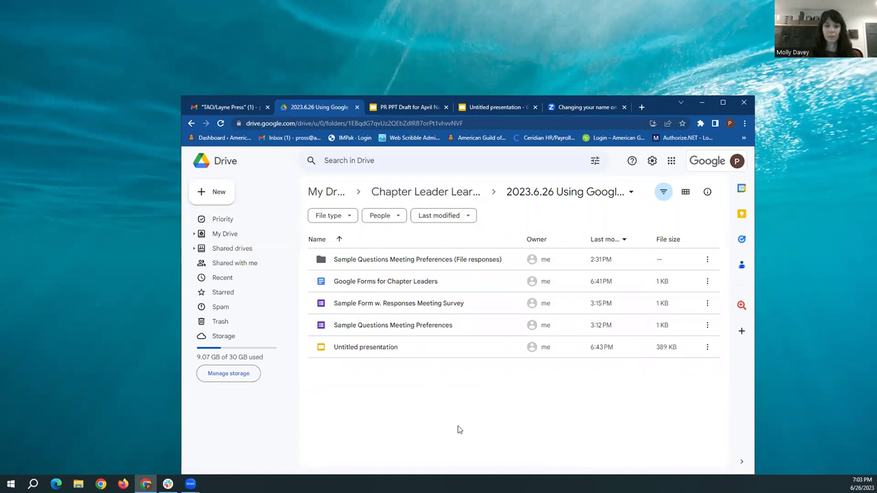
pyautogui.doubleClick(412, 326)
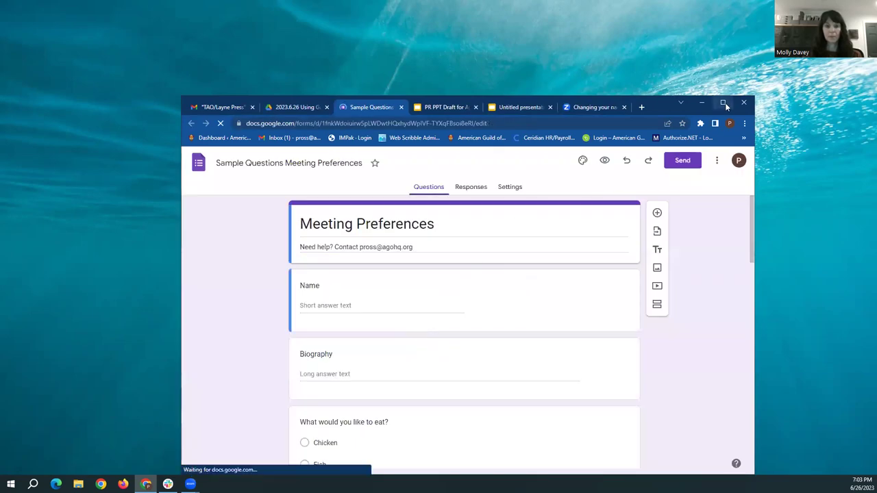
# Add a new short-answer 'Name' question at the top and delete the original Name question
pyautogui.click(722, 102)
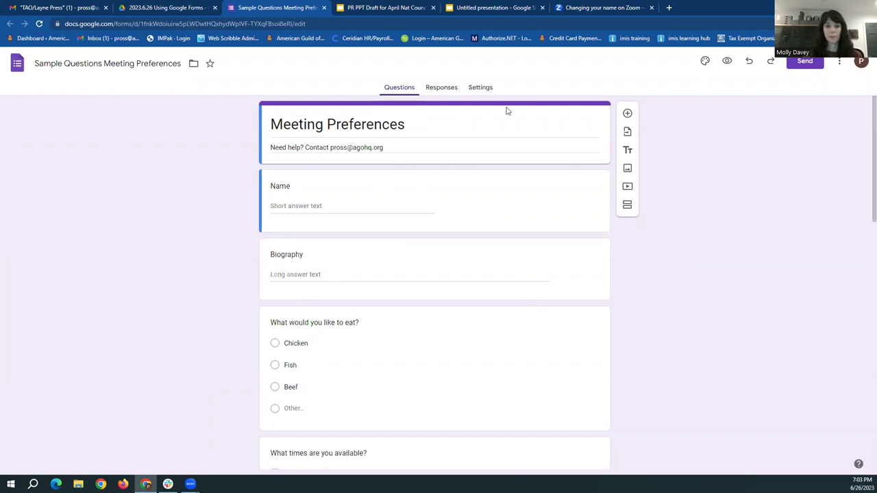
pyautogui.click(628, 113)
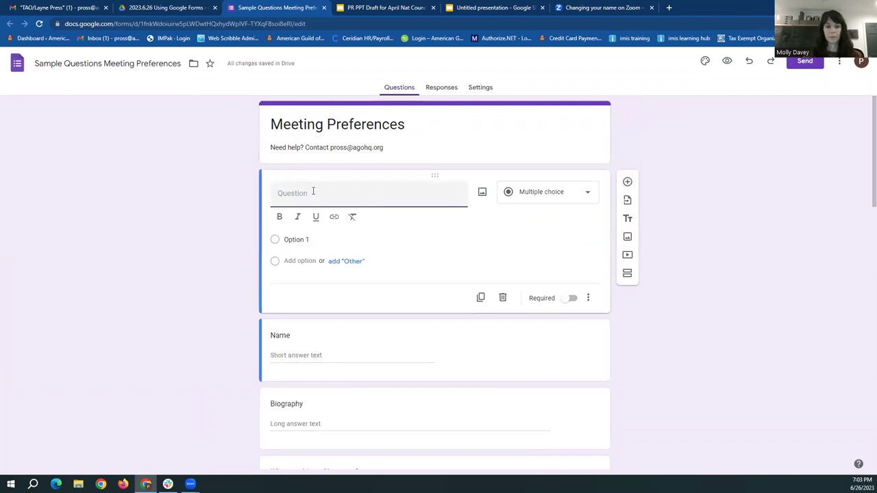
pyautogui.write('Name')
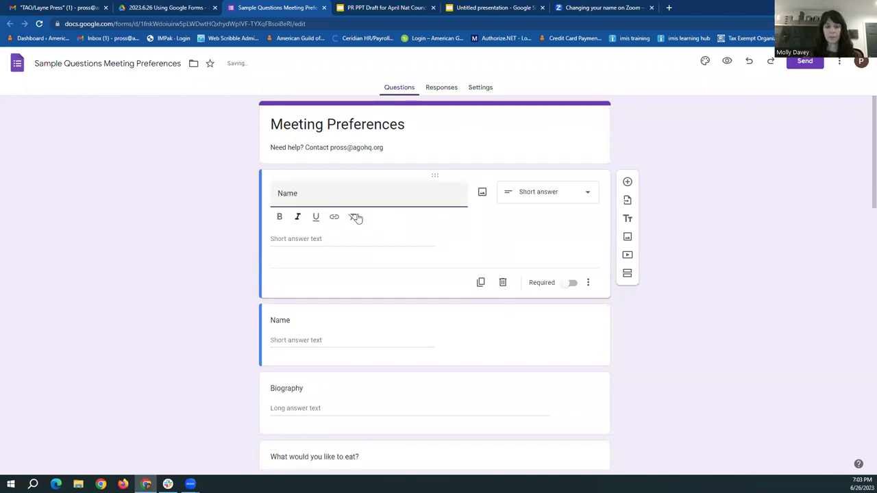
pyautogui.click(542, 197)
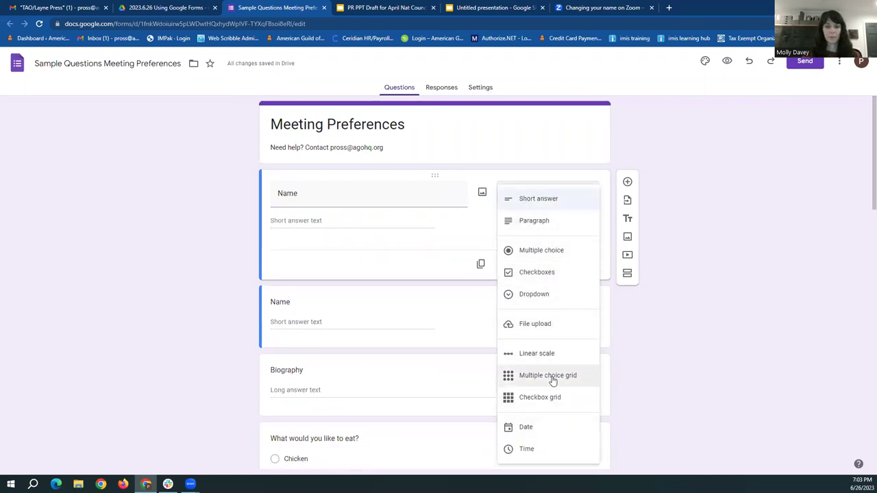
pyautogui.click(171, 163)
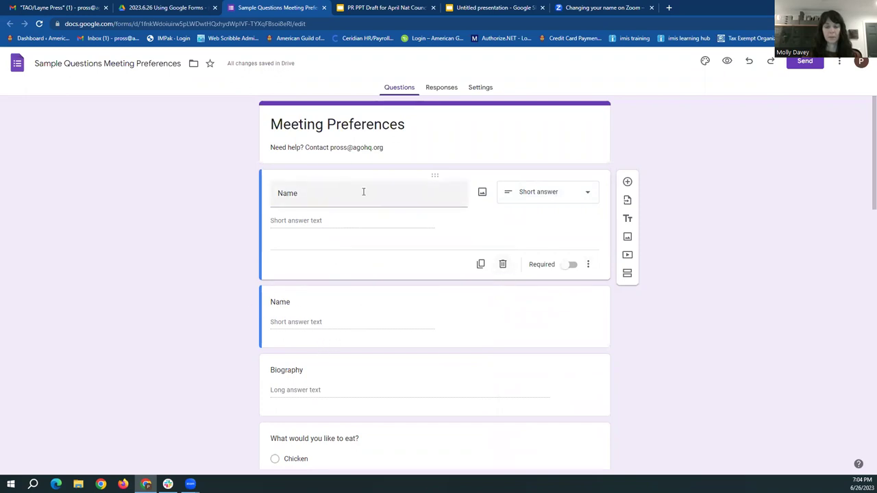
pyautogui.click(503, 265)
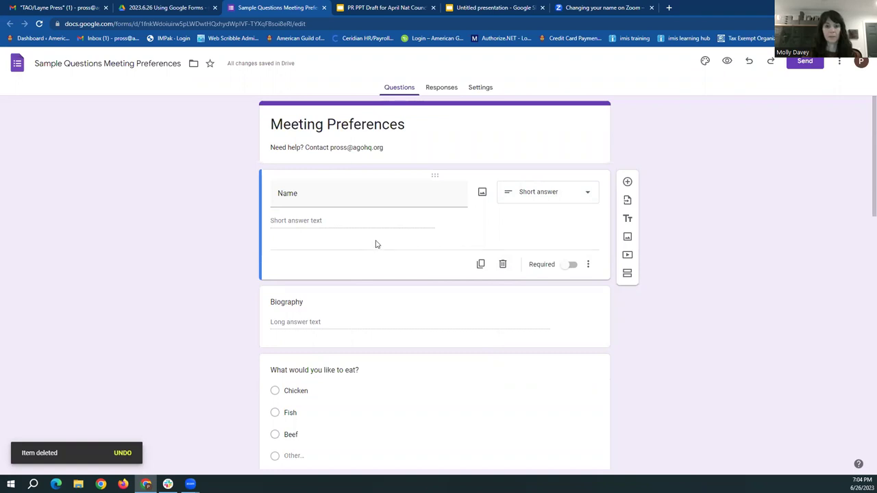
# Duplicate the Name question, delete the copy, and mark Name as required
pyautogui.click(480, 265)
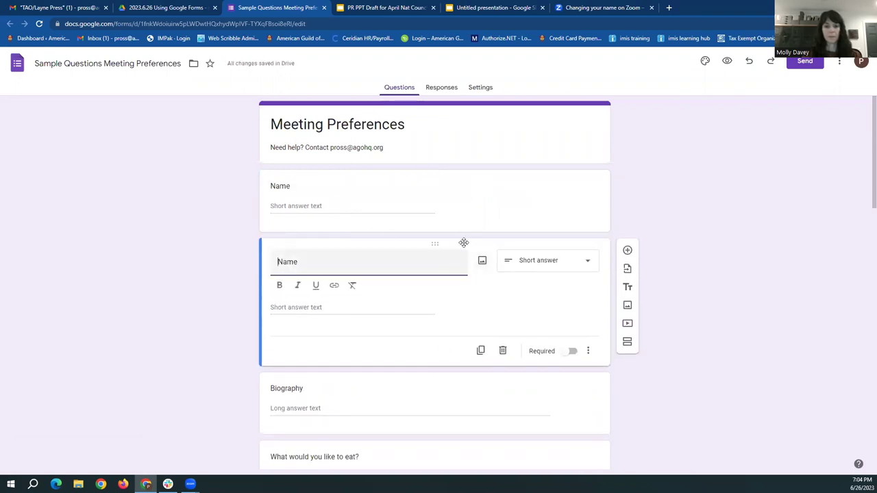
pyautogui.click(503, 352)
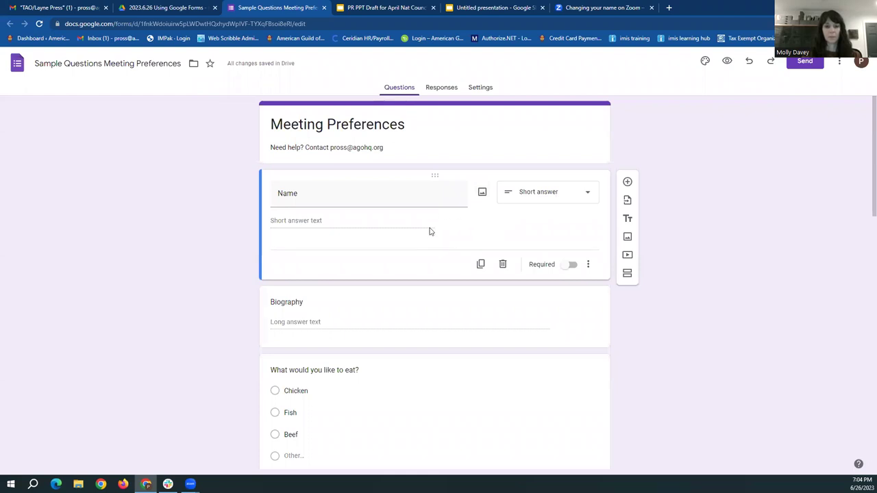
pyautogui.click(568, 266)
pyautogui.scroll(-1, 180, 208)
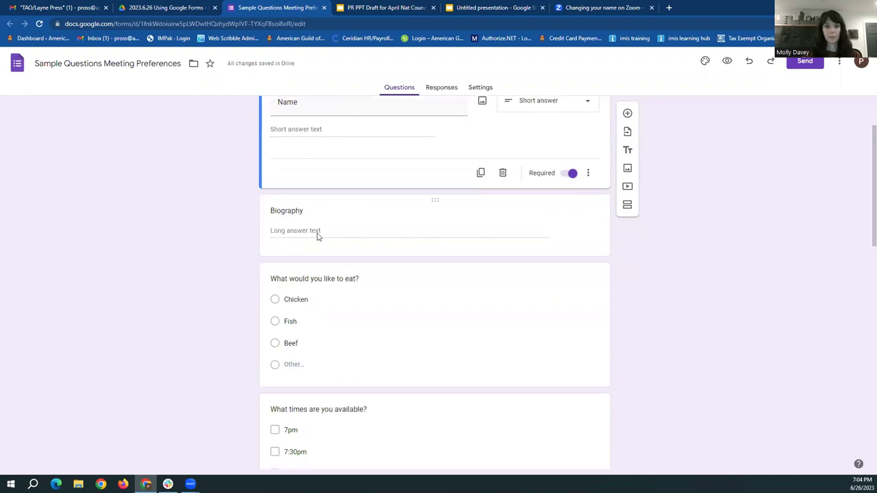
pyautogui.click(320, 232)
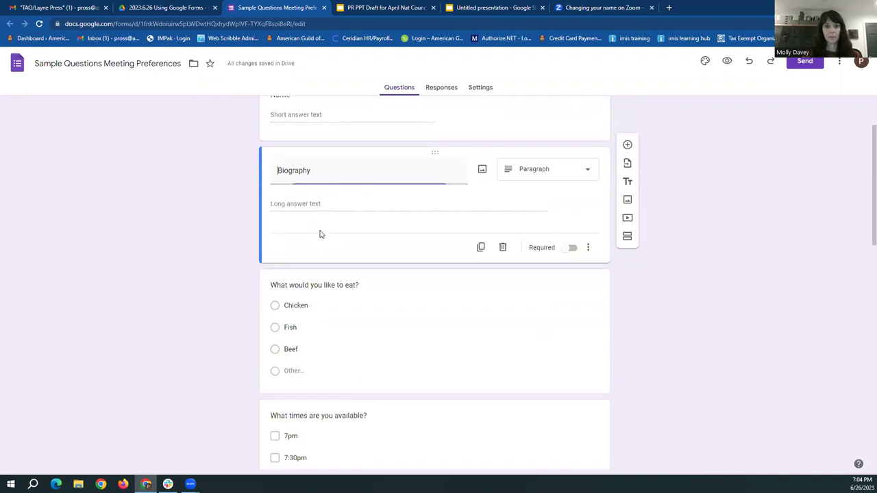
pyautogui.click(588, 171)
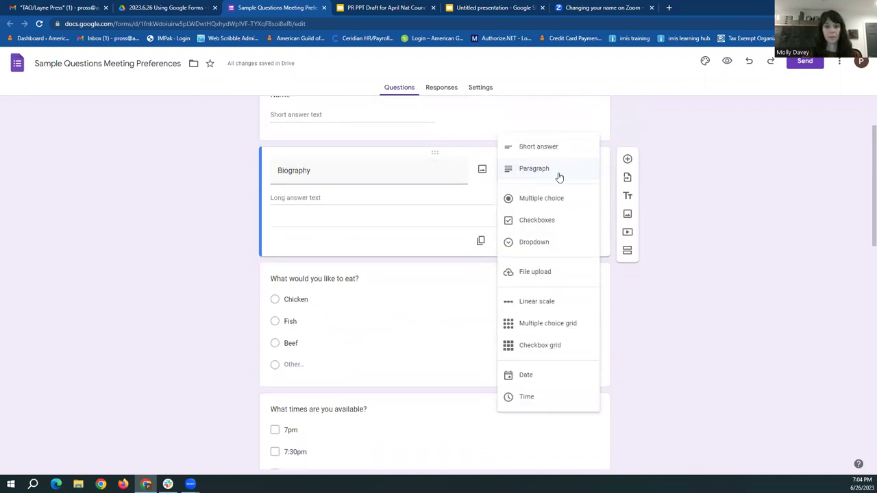
pyautogui.click(560, 176)
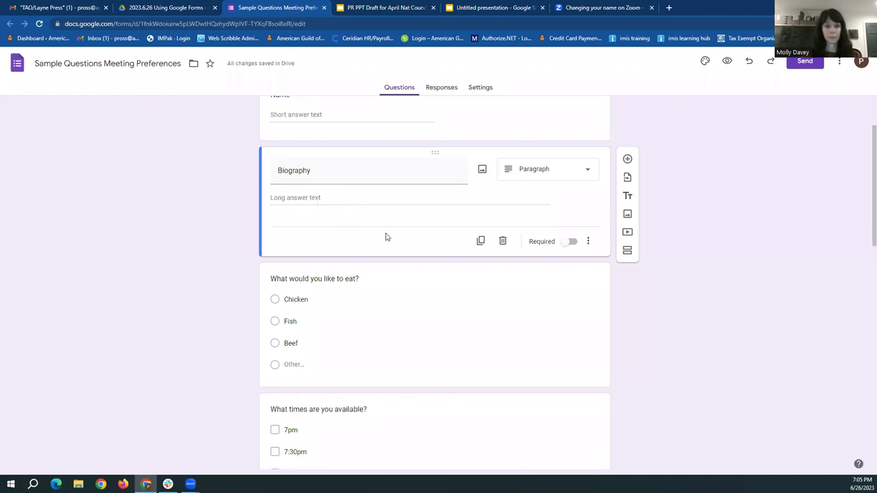
pyautogui.click(421, 310)
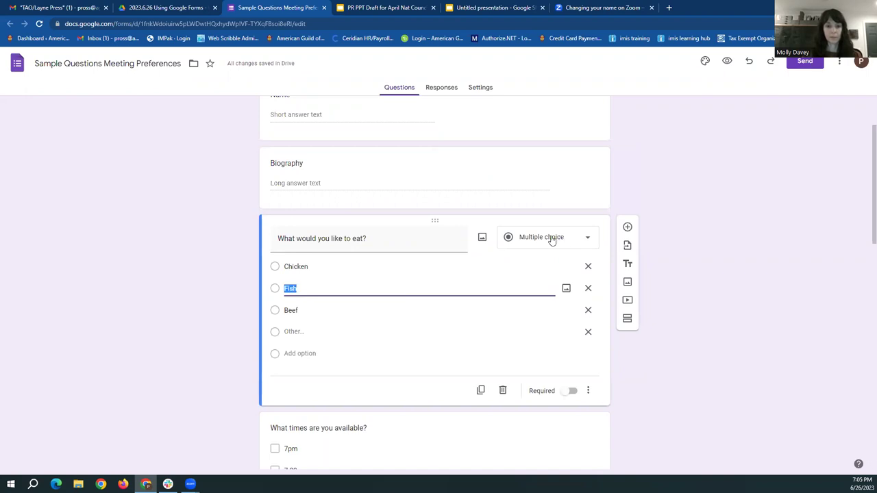
pyautogui.click(411, 237)
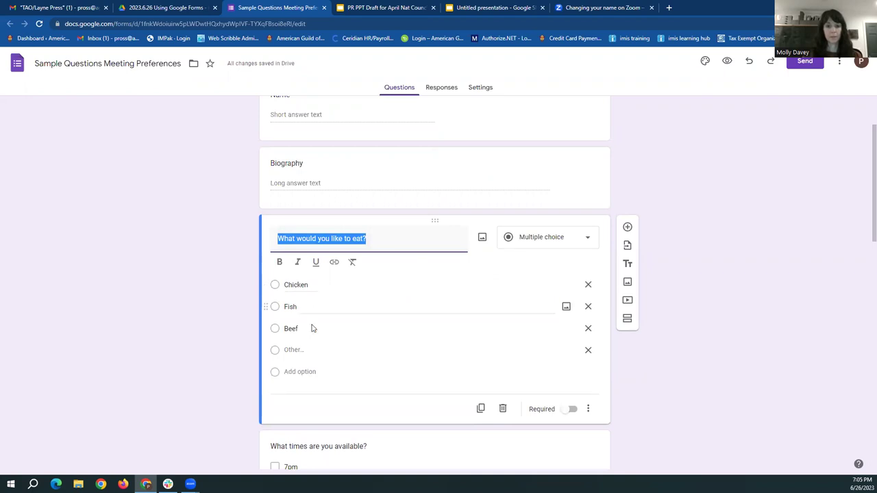
# Add 'Vegetarian' as the fourth meal choice, then re-add the 'Other' option after it
pyautogui.click(292, 374)
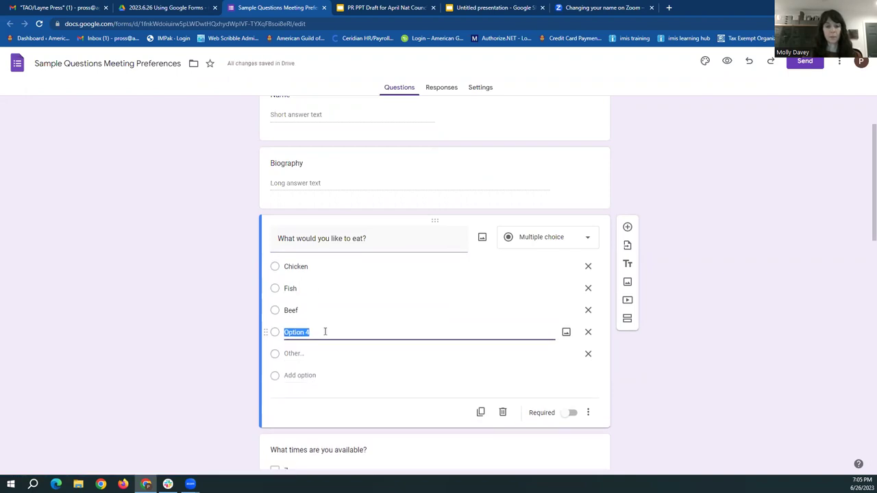
pyautogui.write('Vegetarian')
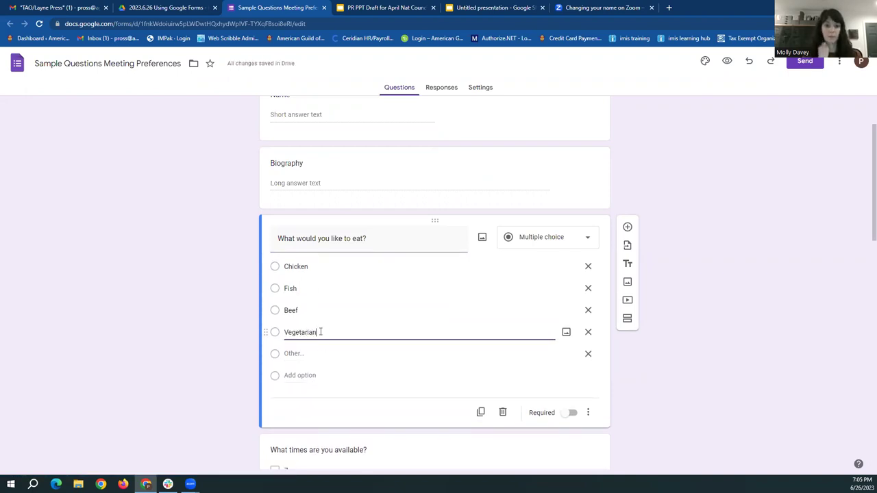
pyautogui.click(199, 306)
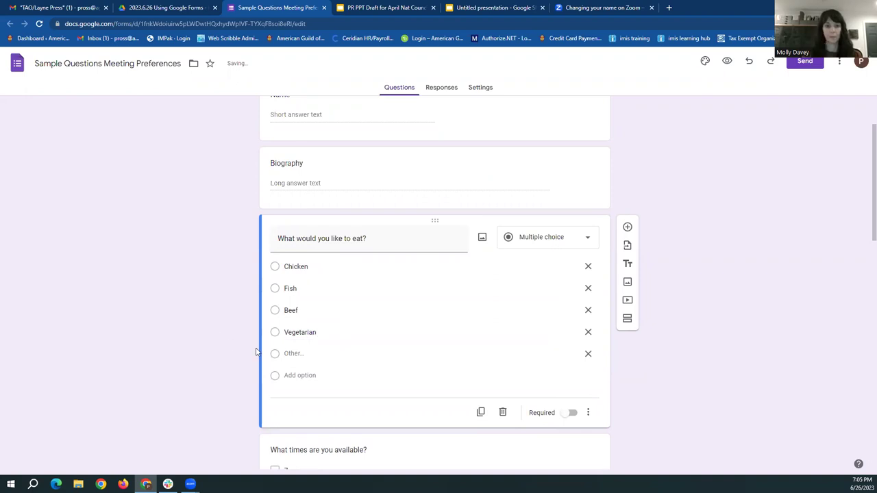
pyautogui.click(299, 376)
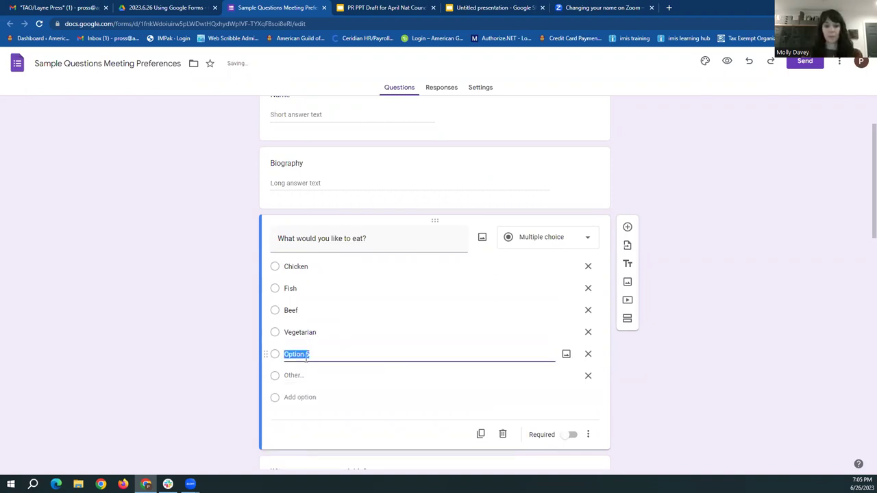
pyautogui.click(587, 355)
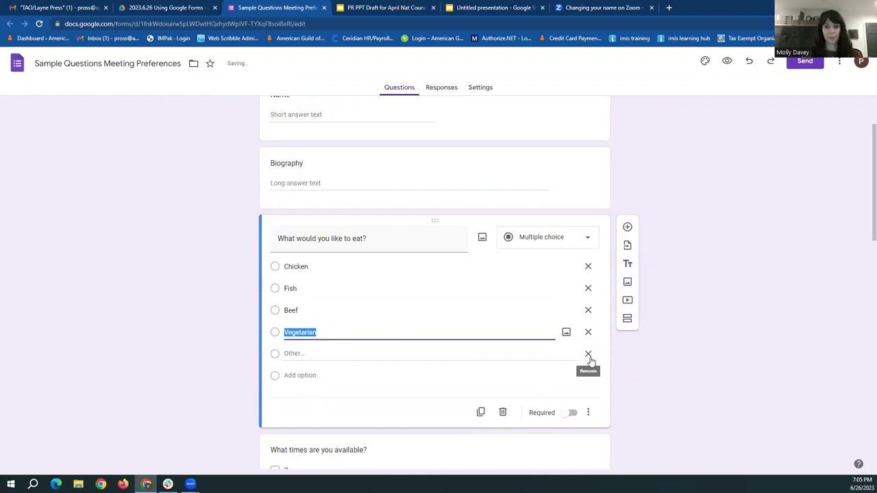
pyautogui.click(587, 355)
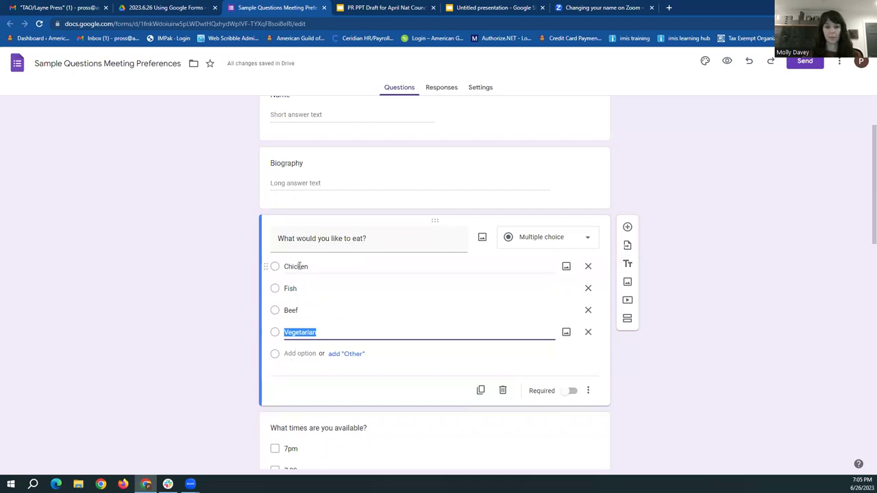
pyautogui.click(346, 355)
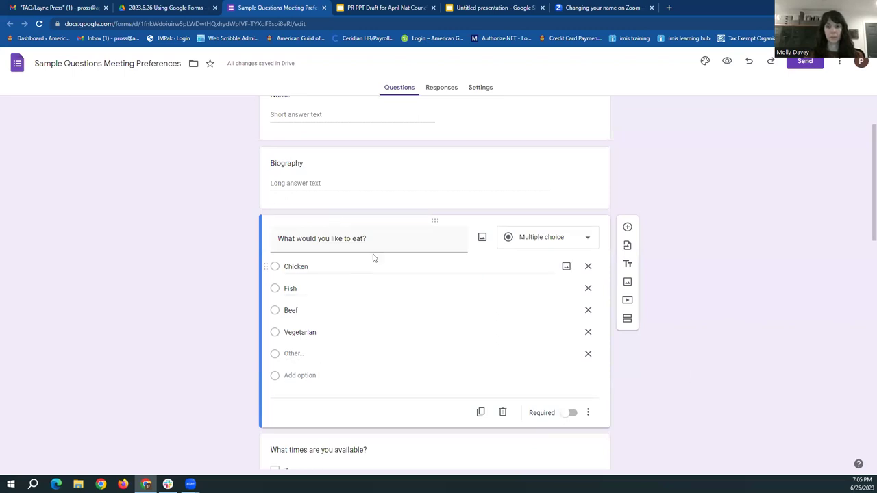
# Expand 'What times are you available?' to review its 7pm, 7:30pm, 8:00pm and 9:00pm options
pyautogui.scroll(-3, 745, 313)
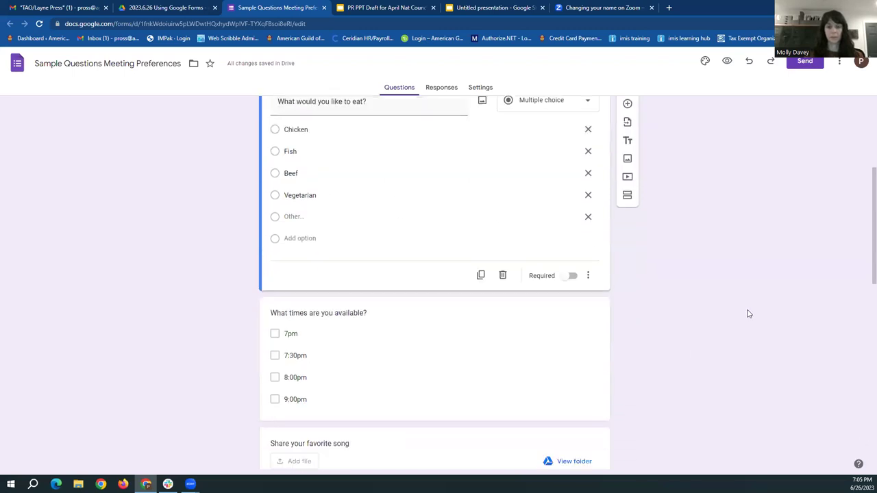
pyautogui.click(478, 270)
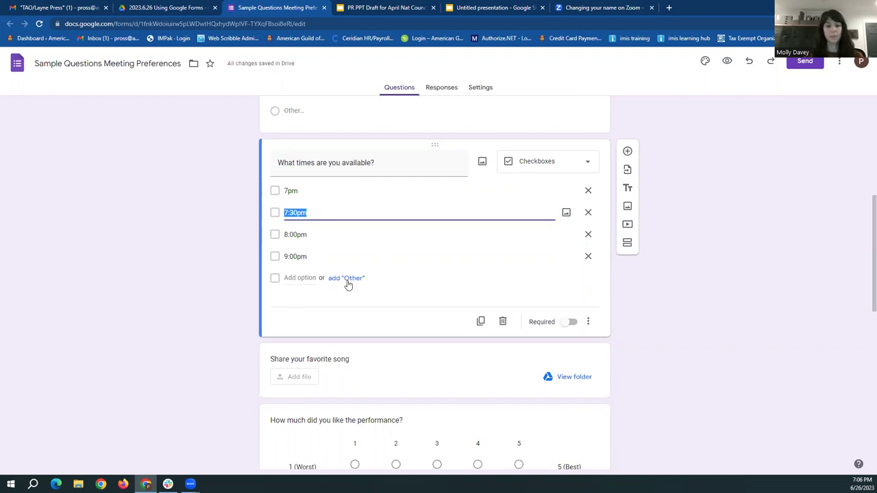
pyautogui.click(220, 234)
pyautogui.scroll(3, 221, 234)
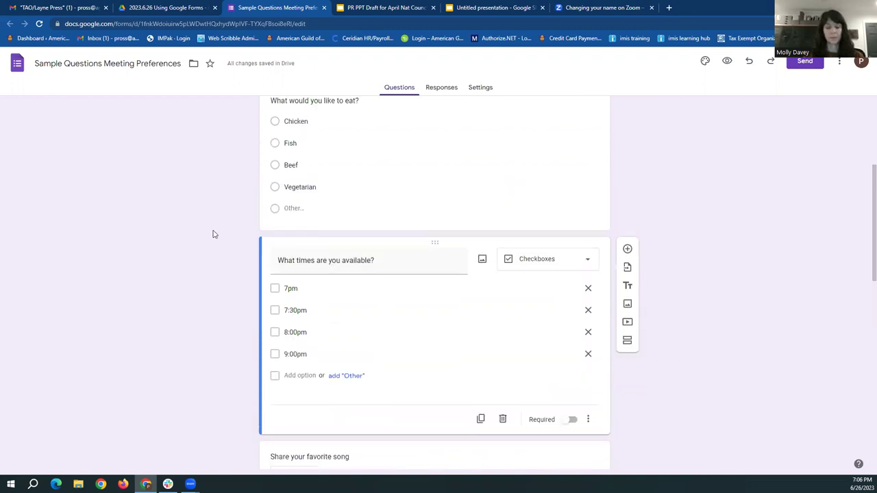
pyautogui.click(471, 207)
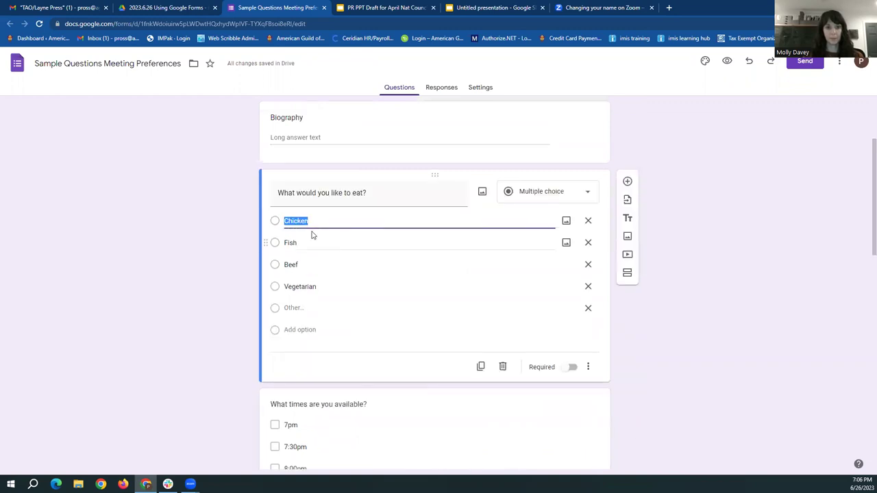
pyautogui.click(149, 265)
pyautogui.scroll(-2, 149, 265)
pyautogui.click(287, 331)
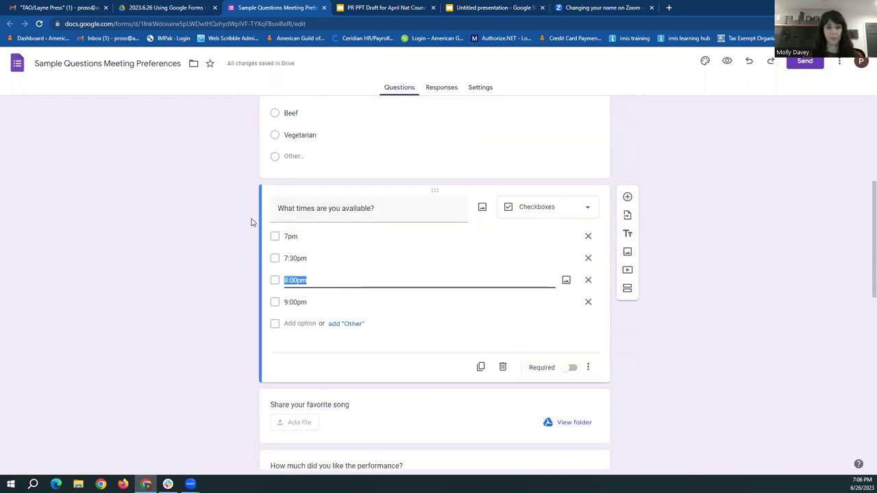
pyautogui.click(419, 258)
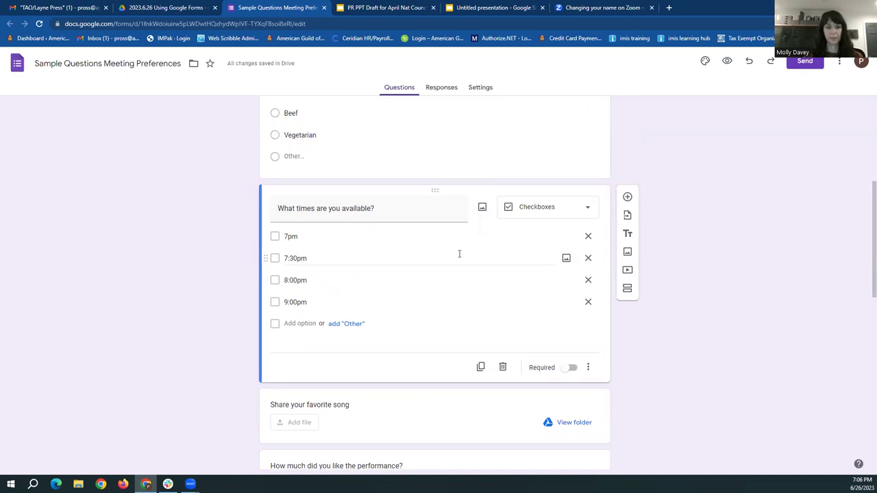
pyautogui.scroll(-2, 554, 260)
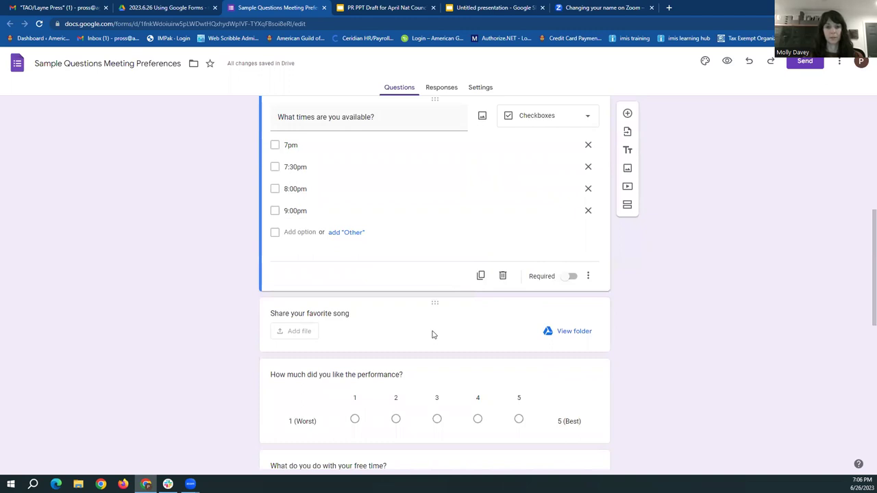
# Keep the song upload question at any file type, a maximum of 1 file and 10 MB
pyautogui.click(432, 334)
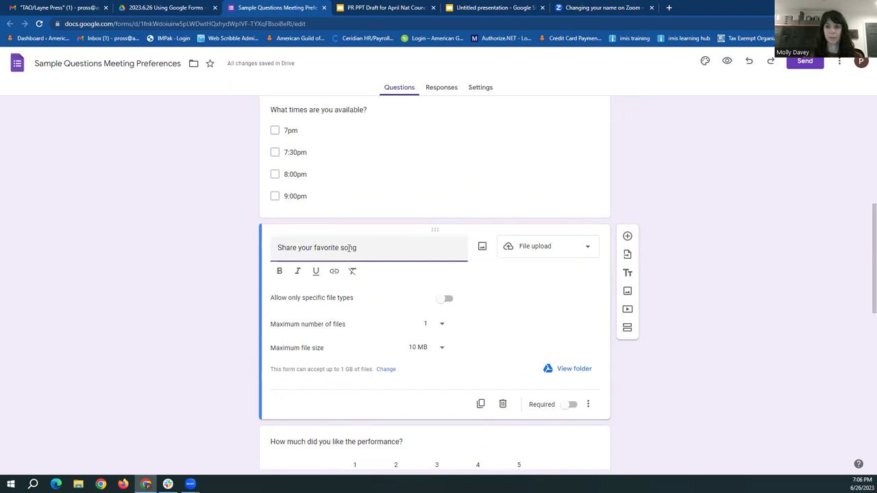
pyautogui.click(443, 301)
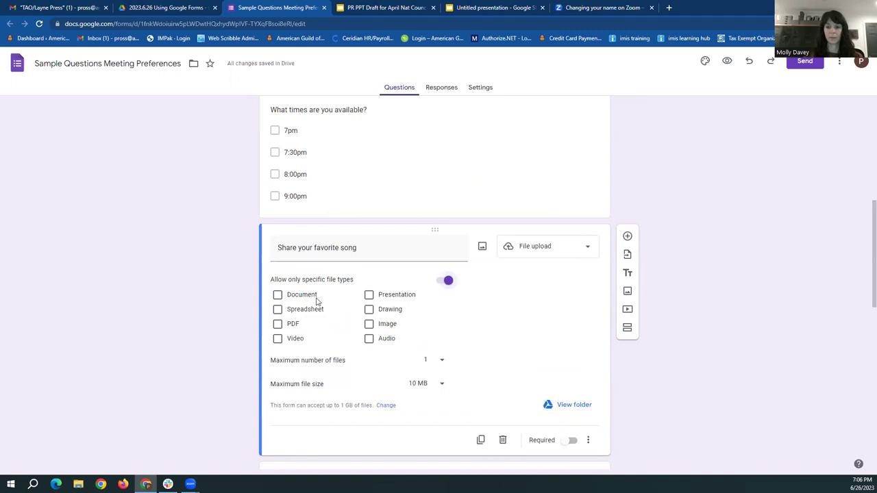
pyautogui.click(447, 286)
pyautogui.click(442, 309)
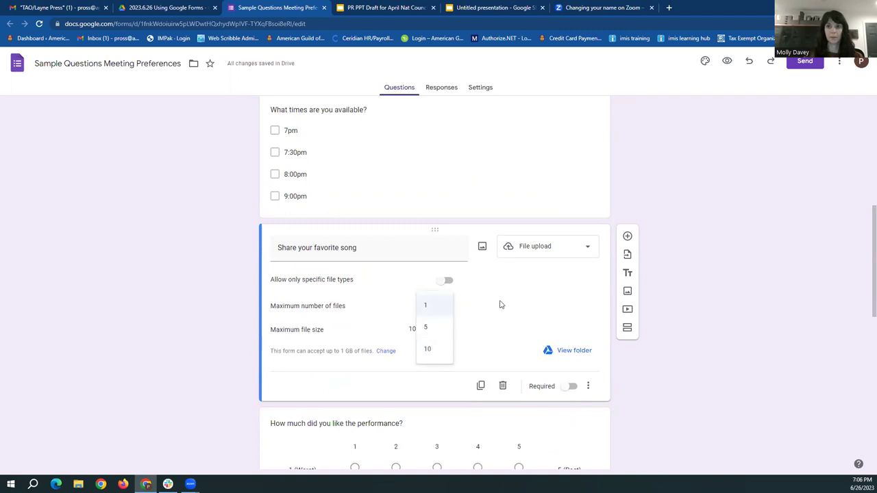
pyautogui.click(500, 305)
pyautogui.click(443, 332)
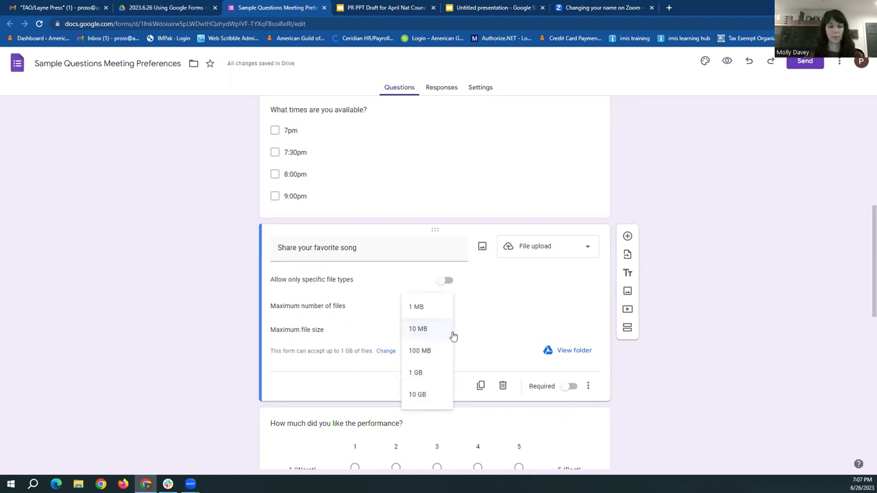
pyautogui.click(485, 330)
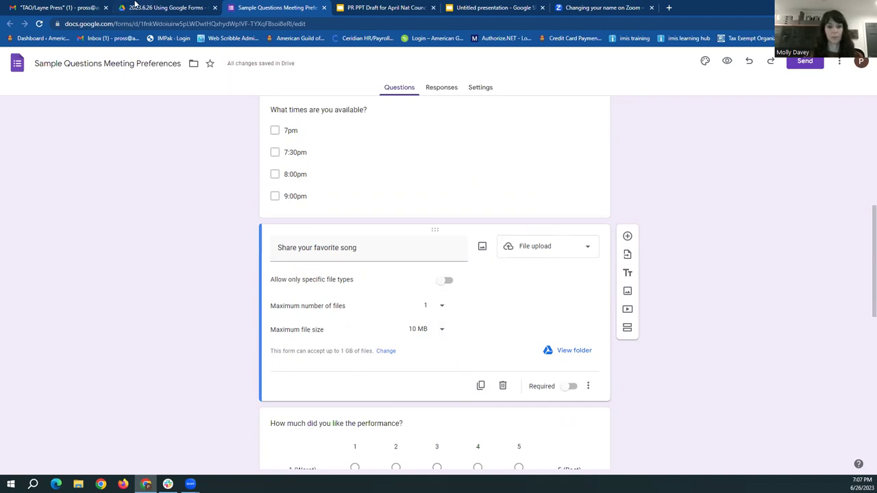
pyautogui.click(140, 6)
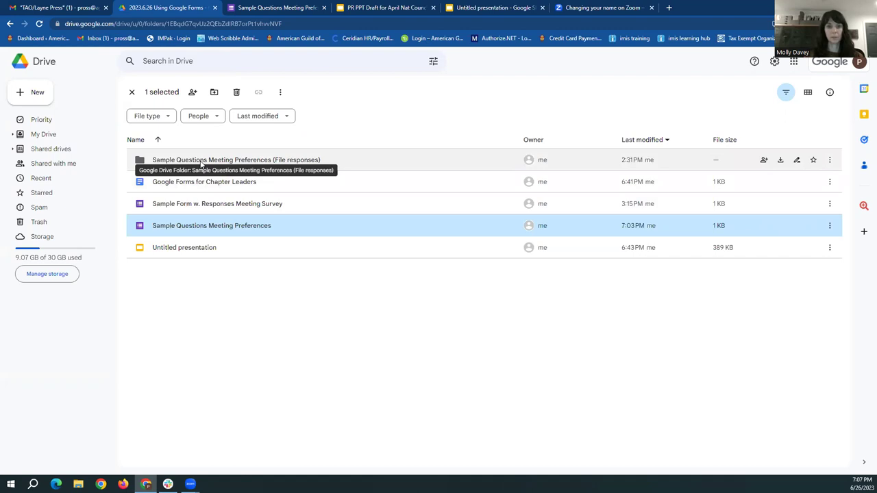
pyautogui.doubleClick(741, 6)
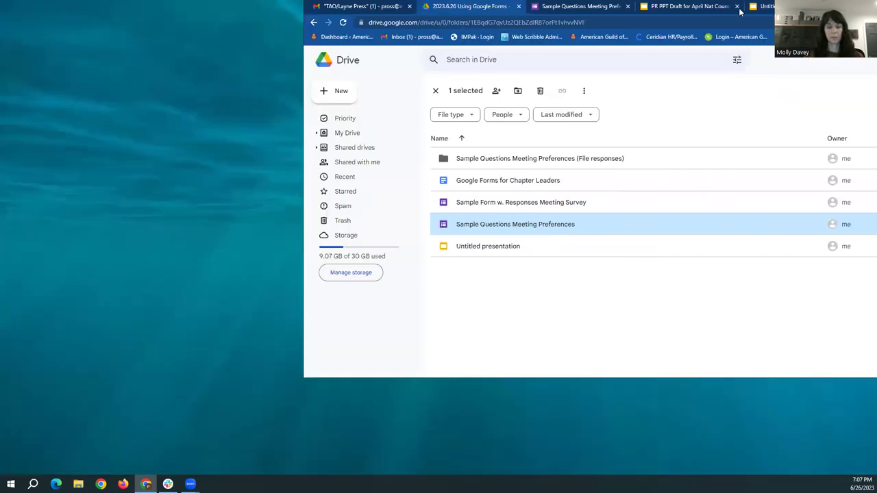
pyautogui.click(392, 85)
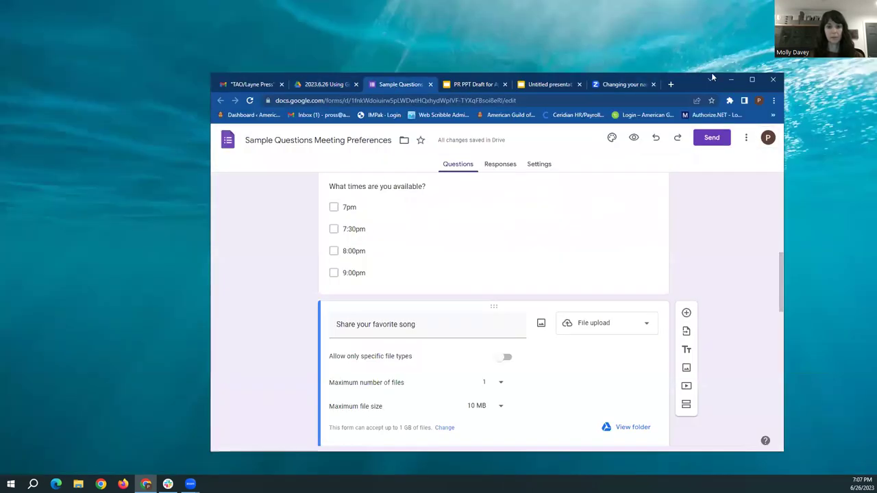
pyautogui.click(751, 79)
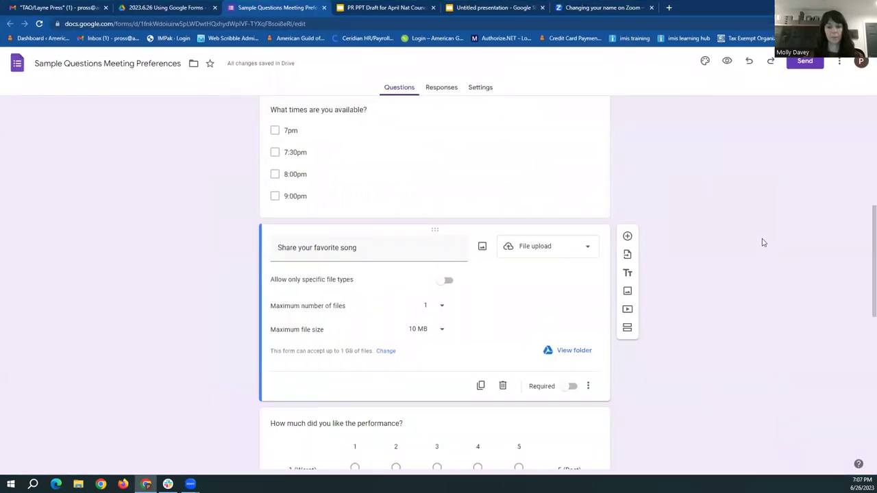
# Open 'How much did you like the performance?' and keep its scale 1 (Worst) to 5 (Best)
pyautogui.scroll(-2, 763, 243)
pyautogui.click(589, 251)
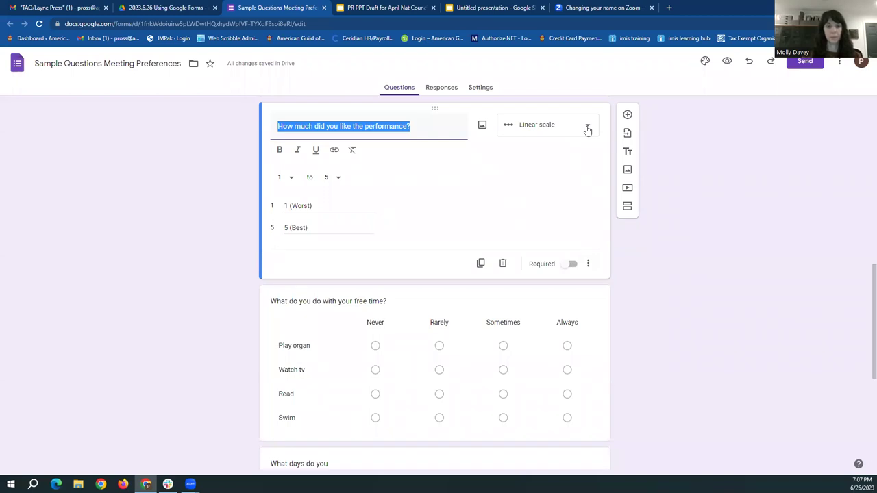
pyautogui.click(281, 178)
pyautogui.click(280, 180)
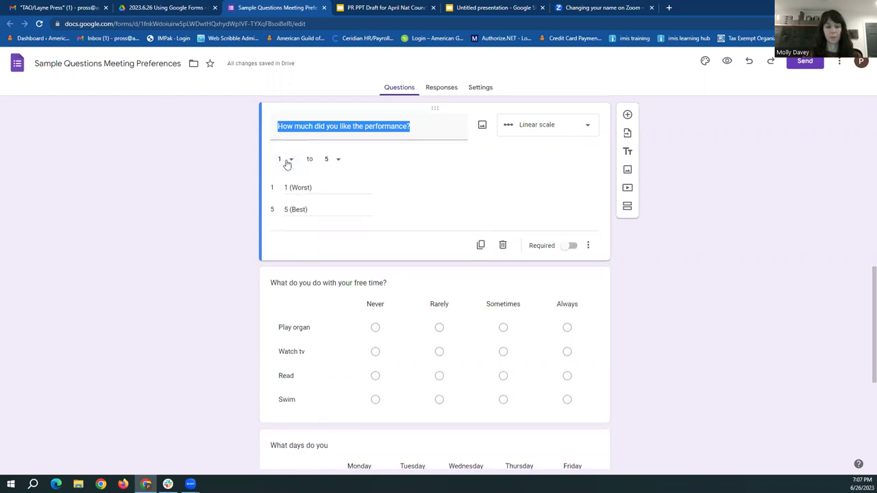
pyautogui.click(340, 162)
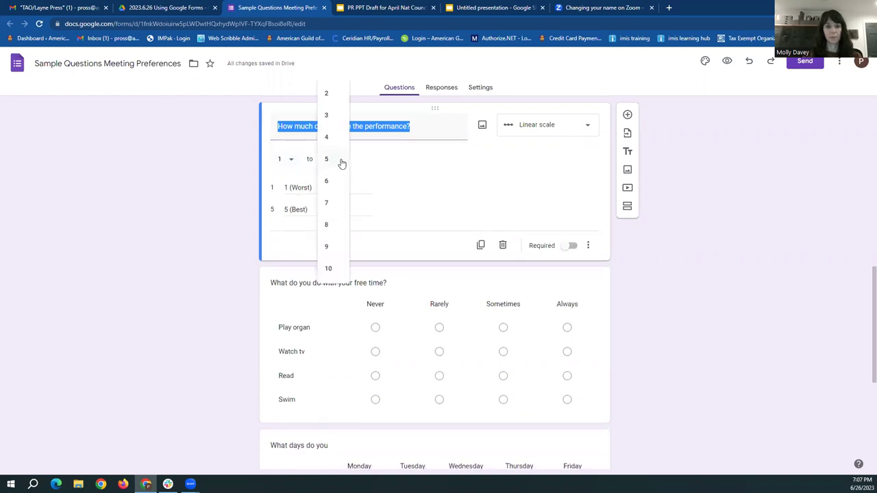
pyautogui.click(230, 210)
pyautogui.click(292, 189)
pyautogui.click(291, 188)
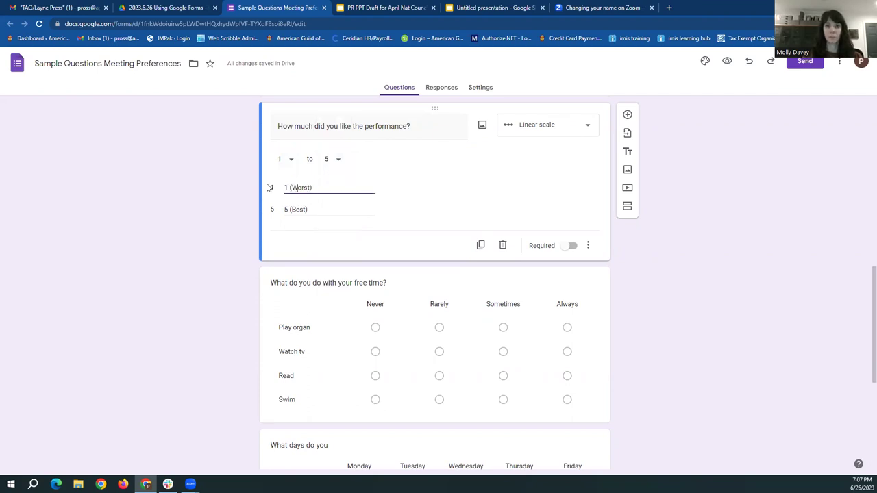
pyautogui.click(218, 175)
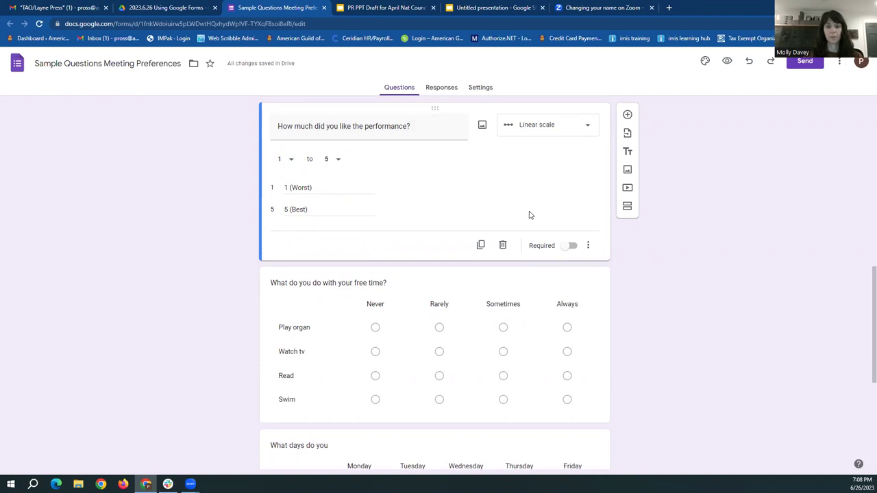
# Open the free-time grid, then the 'What days do you' checkbox grid with Monday–Friday columns
pyautogui.scroll(-2, 569, 219)
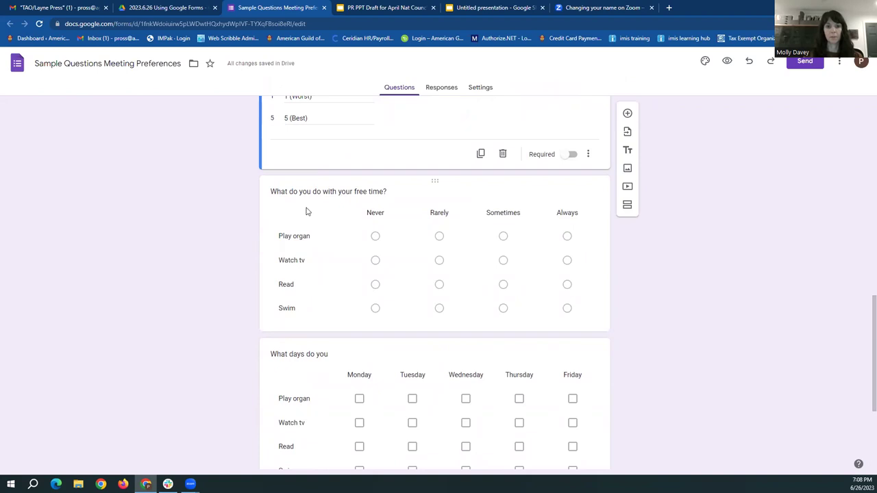
pyautogui.click(524, 191)
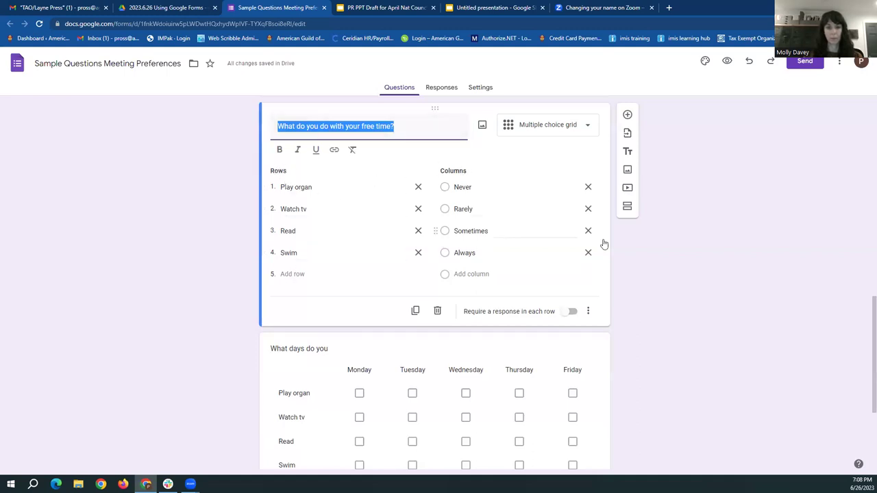
pyautogui.click(548, 329)
pyautogui.click(749, 284)
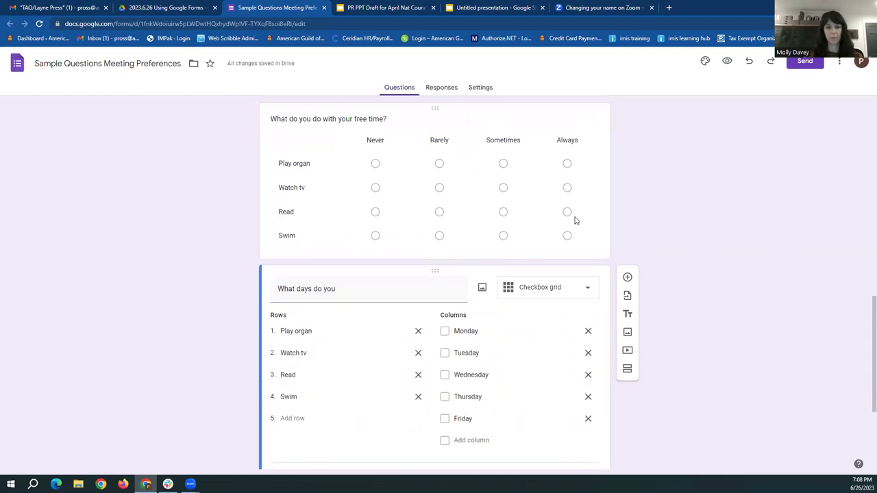
# Scroll to 'When would you like the next meeting to be?' and select that date question
pyautogui.scroll(-2, 726, 221)
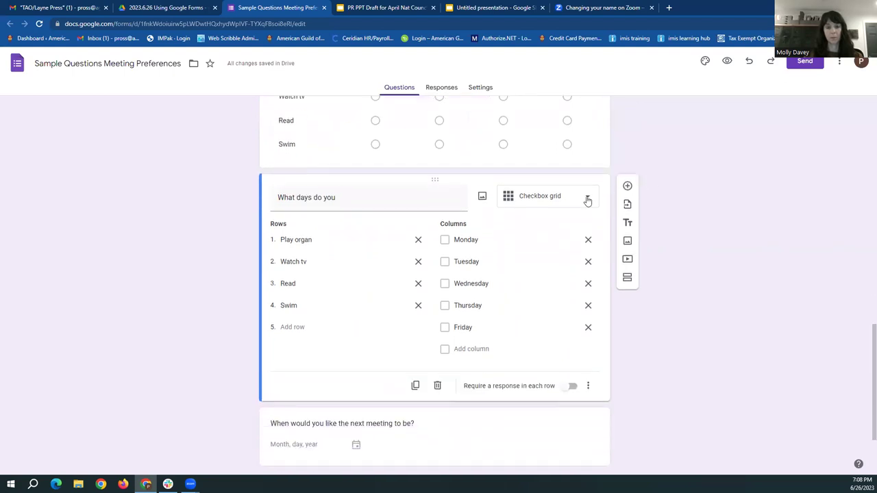
pyautogui.scroll(1, 465, 154)
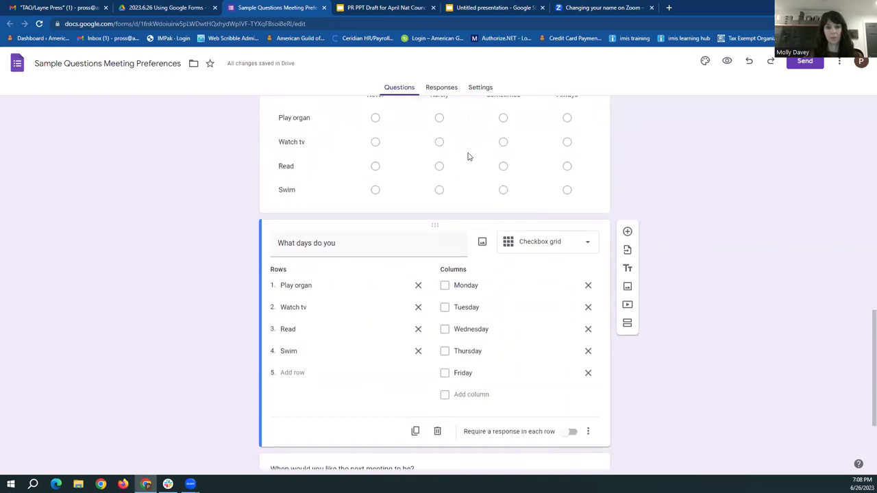
pyautogui.scroll(2, 470, 153)
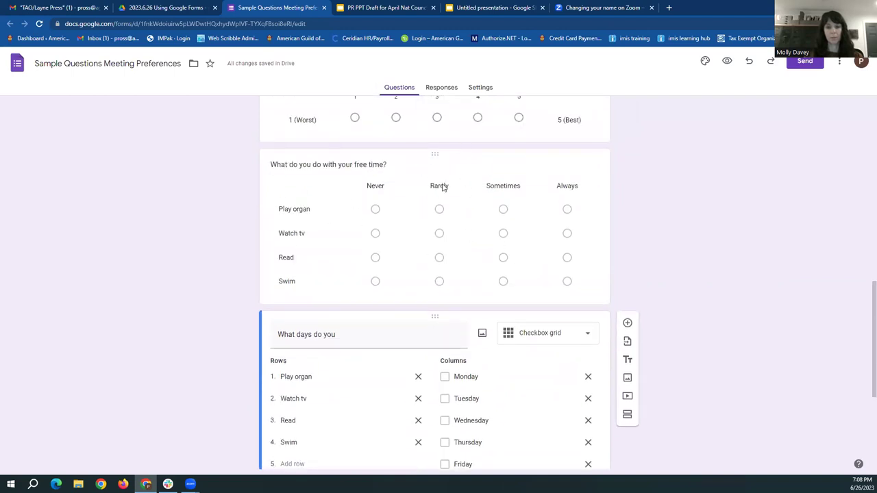
pyautogui.scroll(-2, 566, 192)
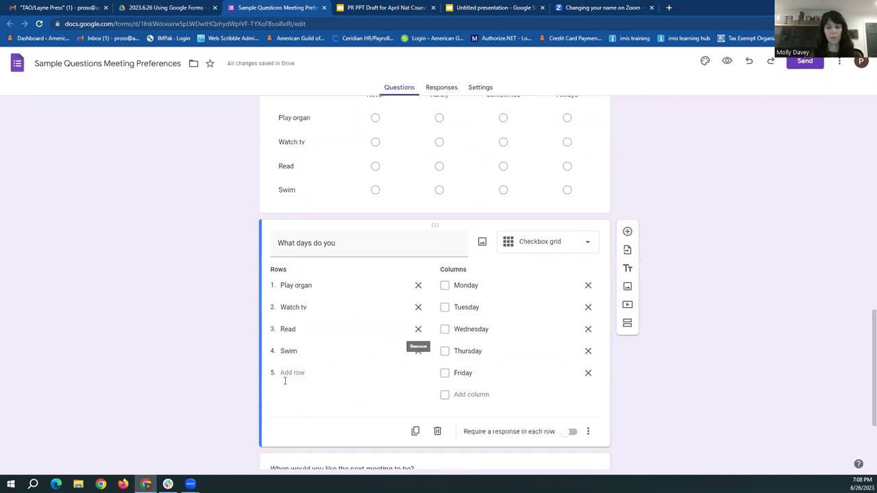
pyautogui.scroll(-1, 718, 356)
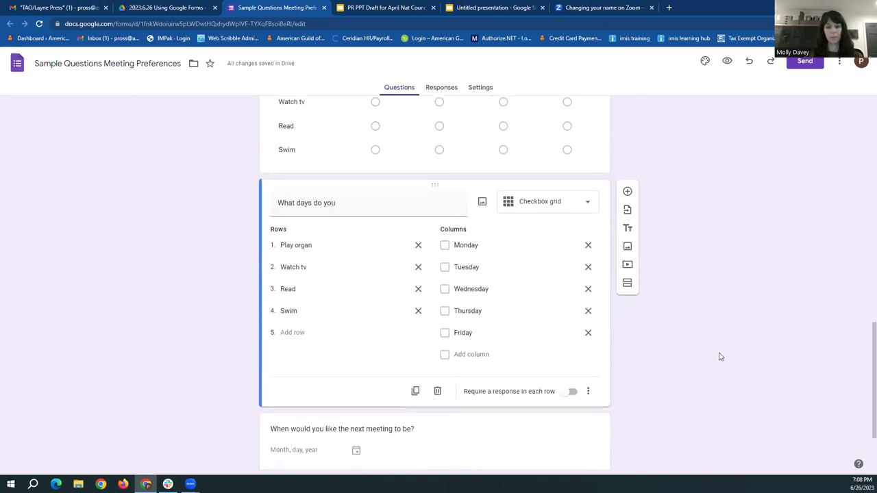
pyautogui.click(577, 445)
pyautogui.click(772, 227)
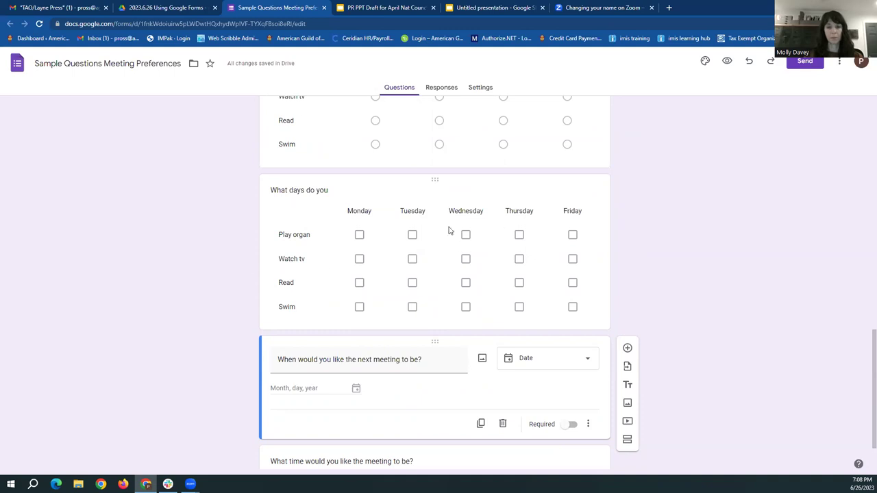
pyautogui.scroll(-1, 730, 244)
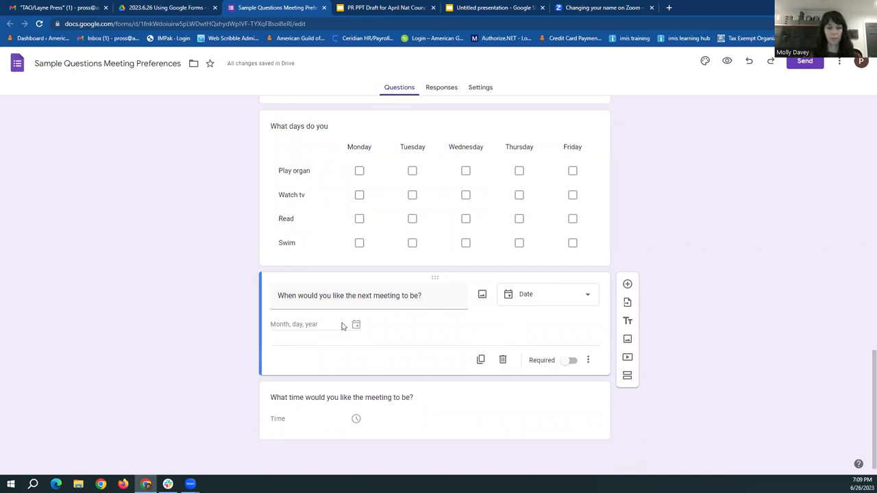
# Select 'What time would you like the meeting to be?' and keep its question type as Time
pyautogui.click(580, 409)
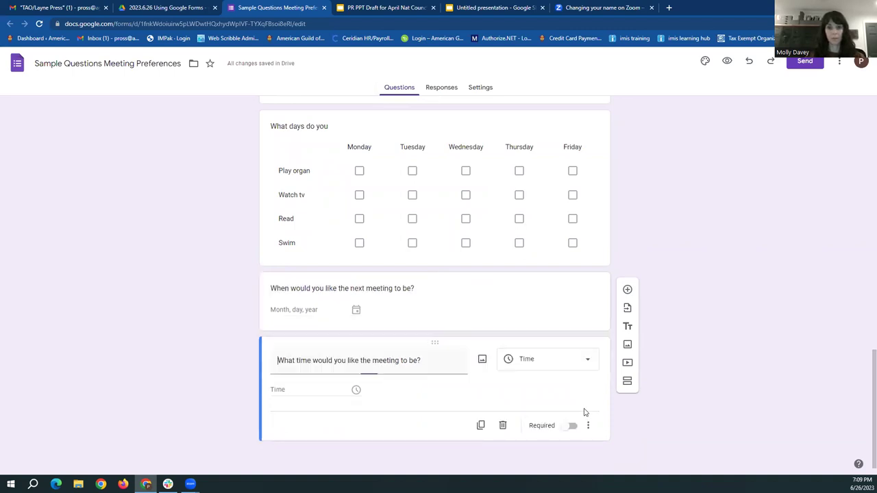
pyautogui.click(545, 364)
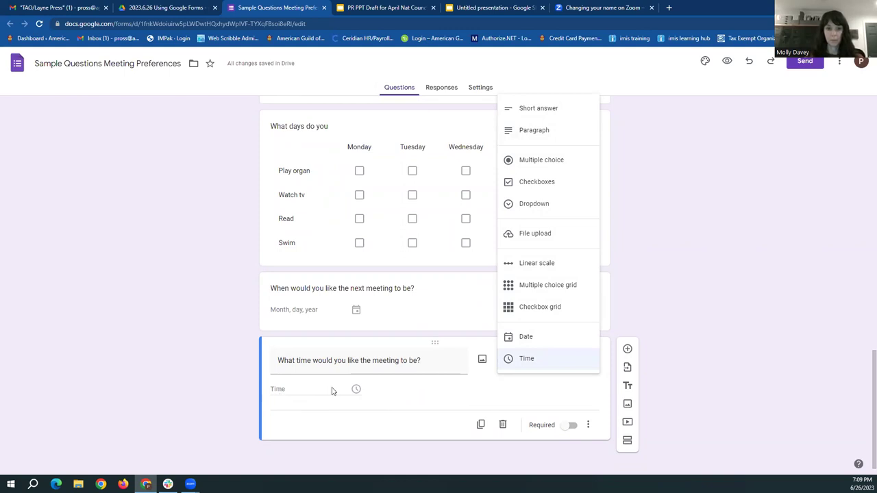
pyautogui.click(526, 399)
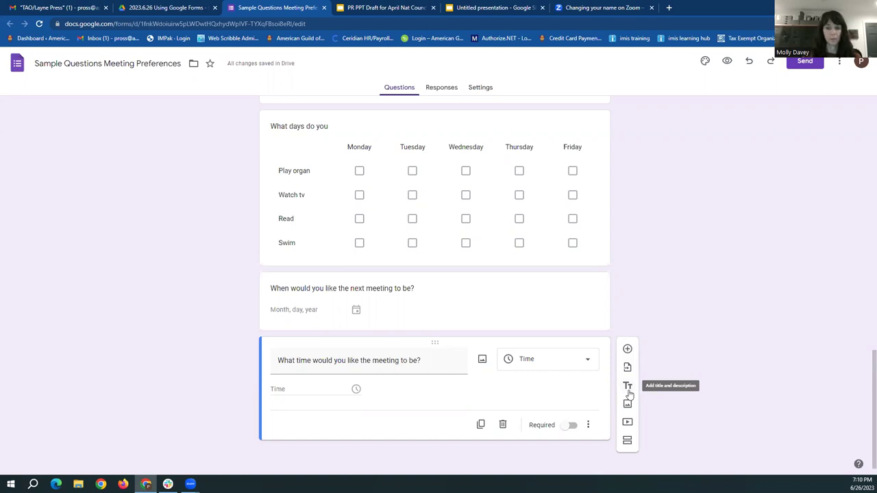
pyautogui.scroll(8, 689, 288)
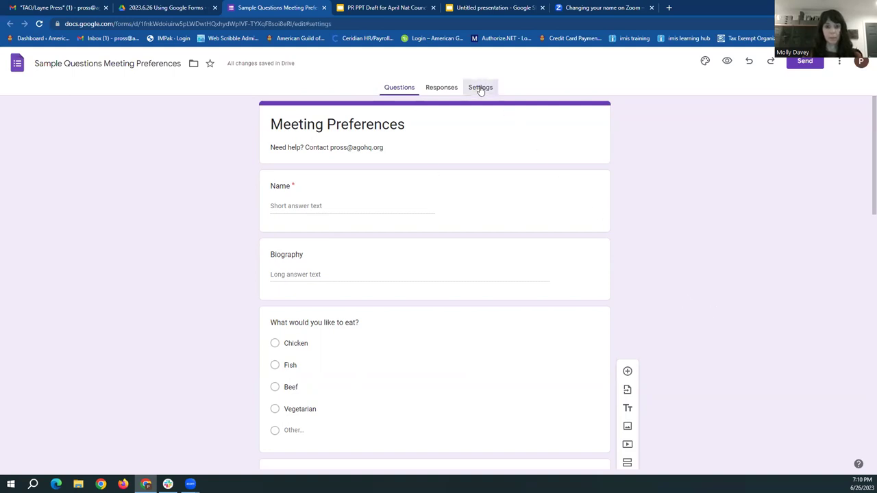
# Switch to the form's Settings and highlight the sign-in restriction option's wording
pyautogui.click(480, 91)
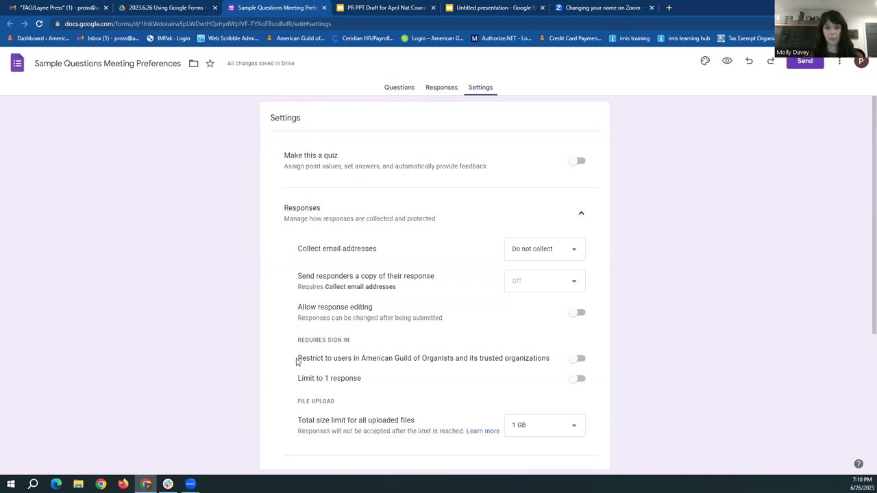
pyautogui.moveTo(297, 360); pyautogui.dragTo(549, 362)
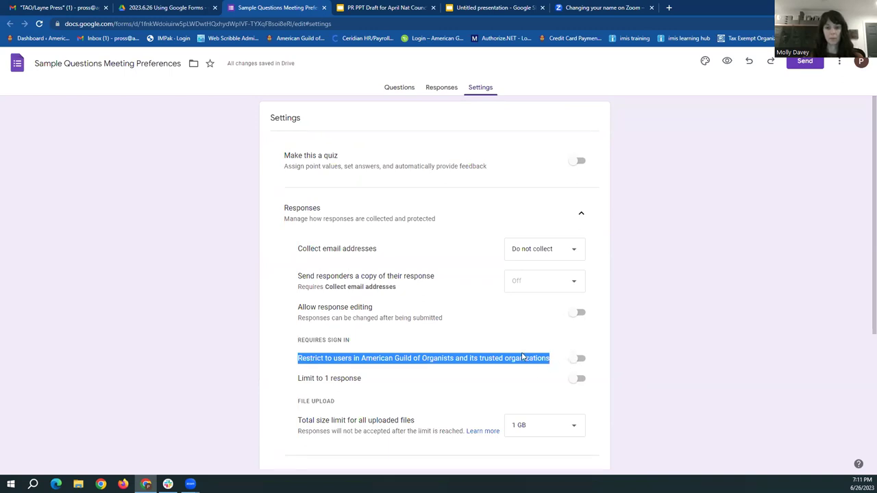
# Clear the highlight and scroll down the Settings page toward Presentation
pyautogui.click(656, 352)
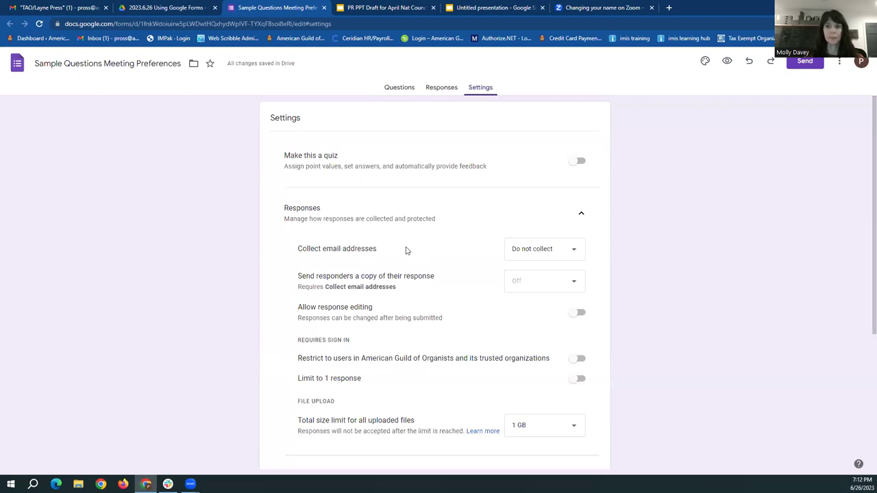
pyautogui.scroll(-1, 411, 249)
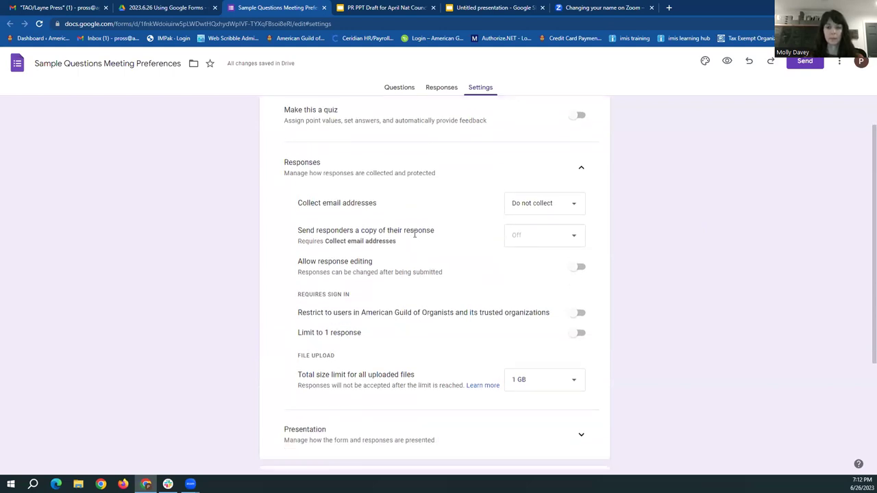
pyautogui.scroll(-3, 411, 248)
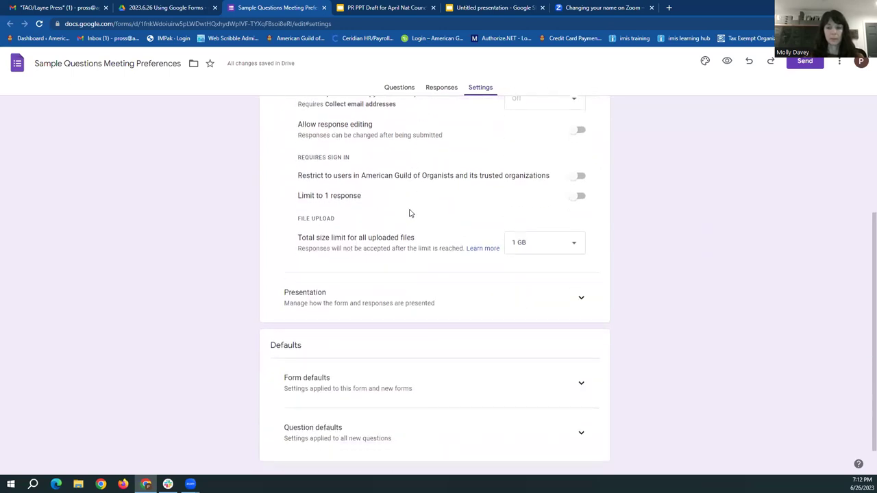
# Expand the Presentation settings to reveal the Confirmation message option
pyautogui.click(581, 300)
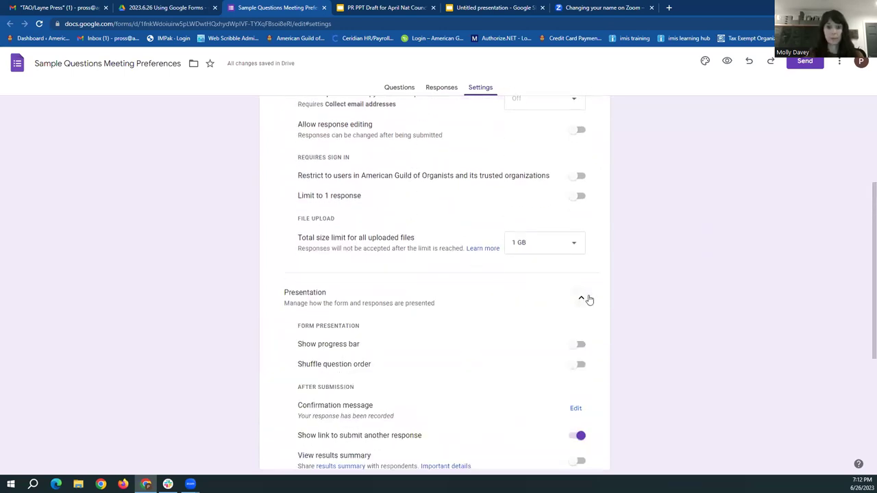
pyautogui.scroll(-2, 674, 282)
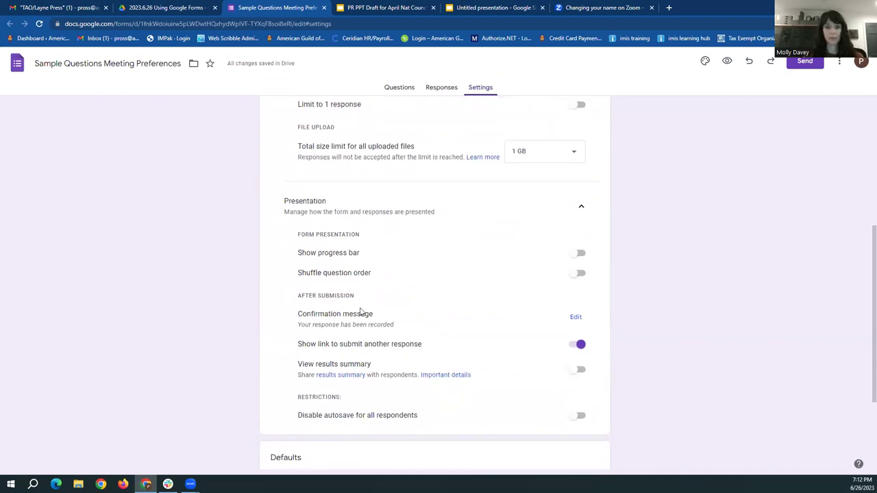
pyautogui.moveTo(298, 314); pyautogui.dragTo(363, 317)
pyautogui.click(374, 324)
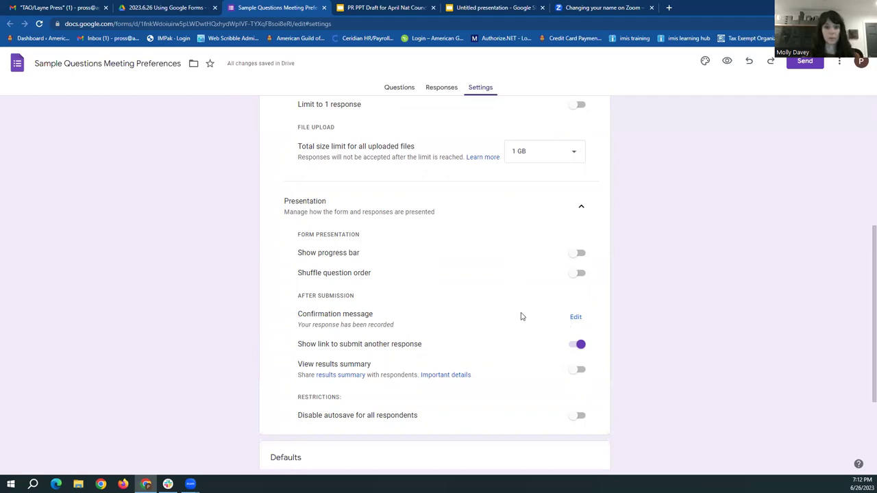
# Prepend 'Thank you!' to the confirmation message and save it
pyautogui.click(575, 317)
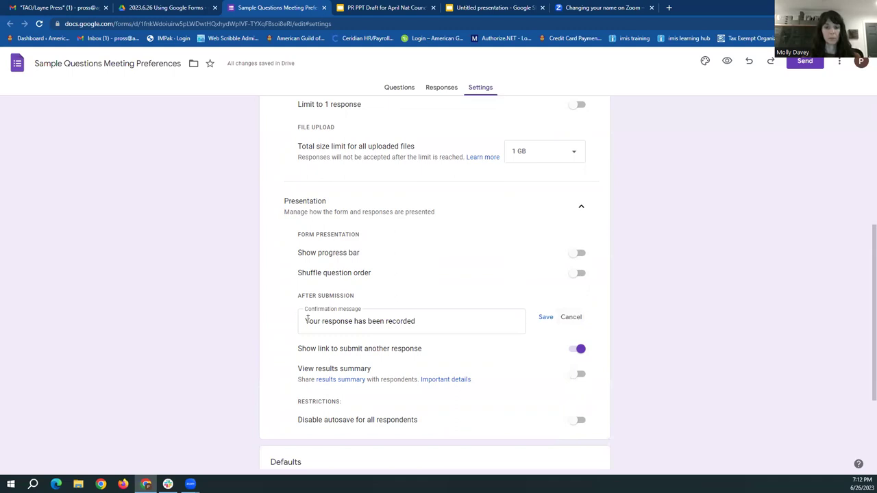
pyautogui.click(334, 319)
pyautogui.write('Thank you!')
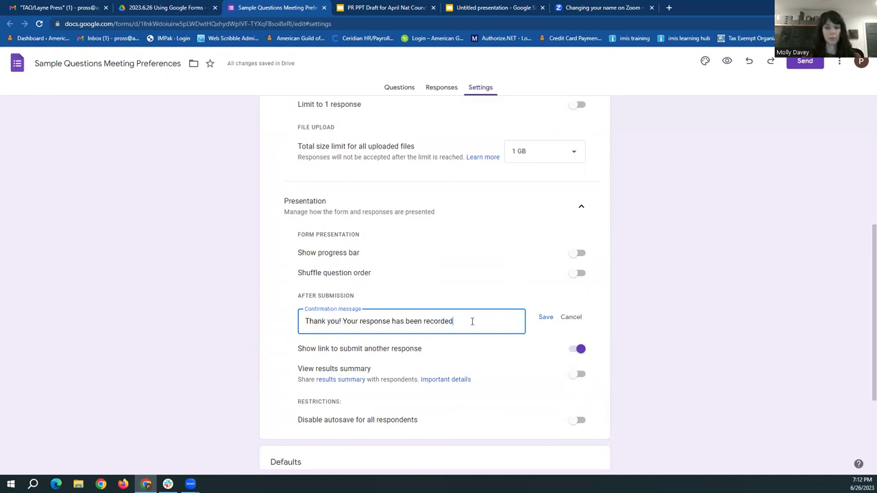
pyautogui.click(542, 320)
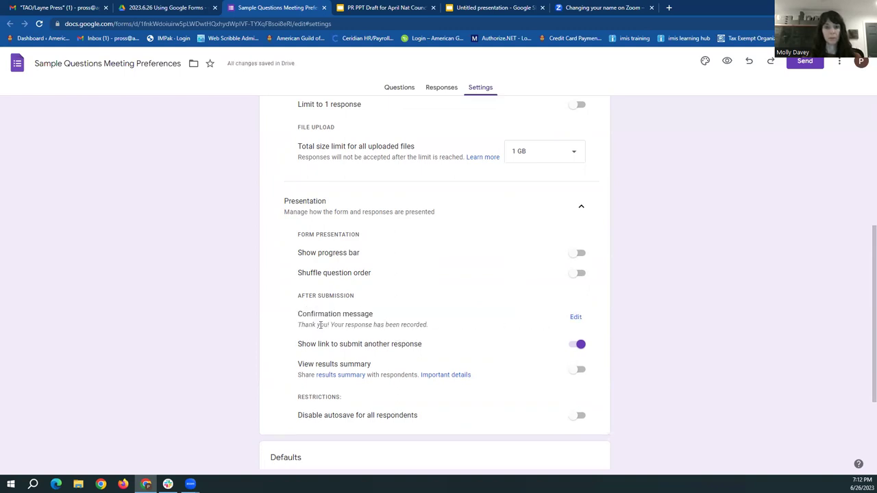
pyautogui.scroll(-1, 690, 304)
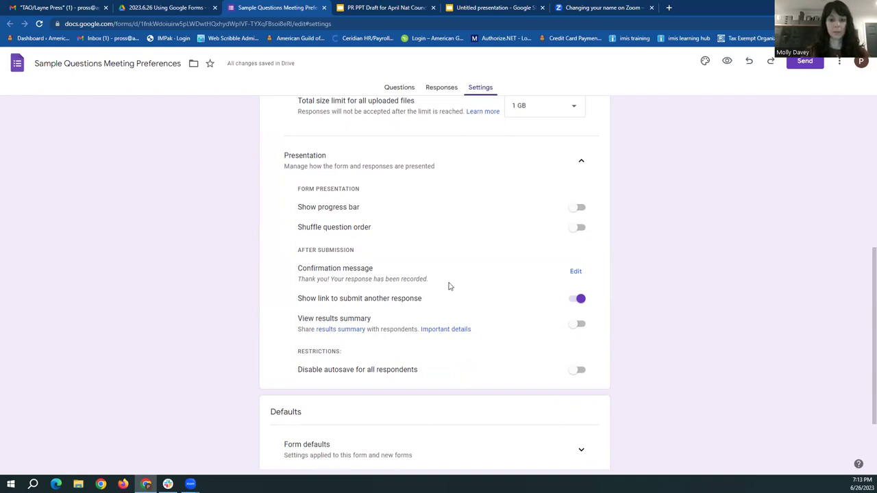
pyautogui.scroll(-1, 449, 284)
pyautogui.scroll(-1, 456, 208)
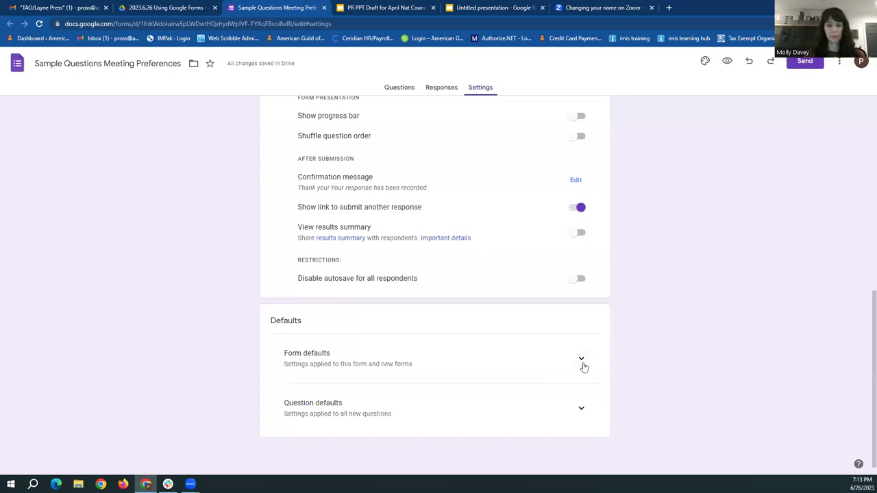
pyautogui.click(582, 360)
pyautogui.scroll(-1, 644, 335)
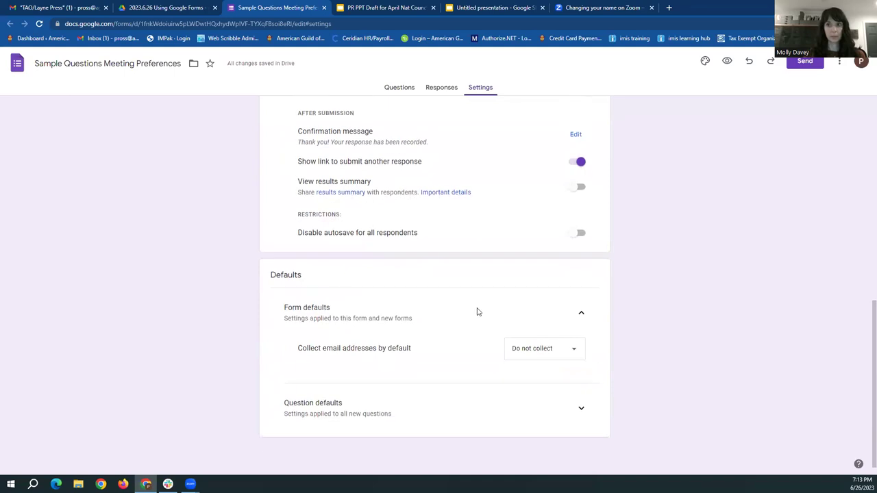
pyautogui.click(582, 314)
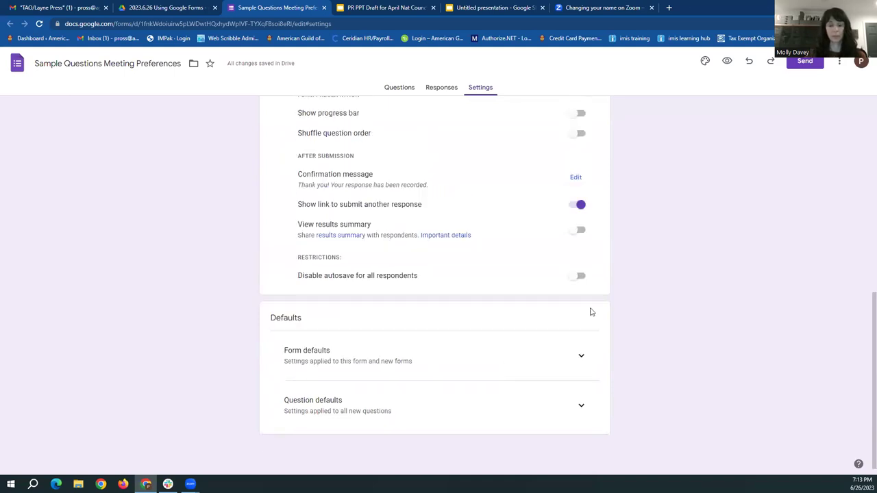
pyautogui.click(582, 409)
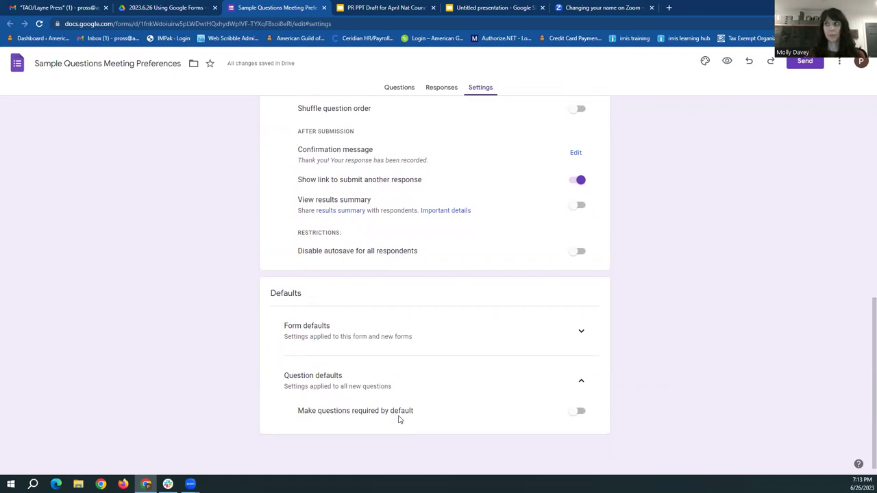
pyautogui.click(572, 413)
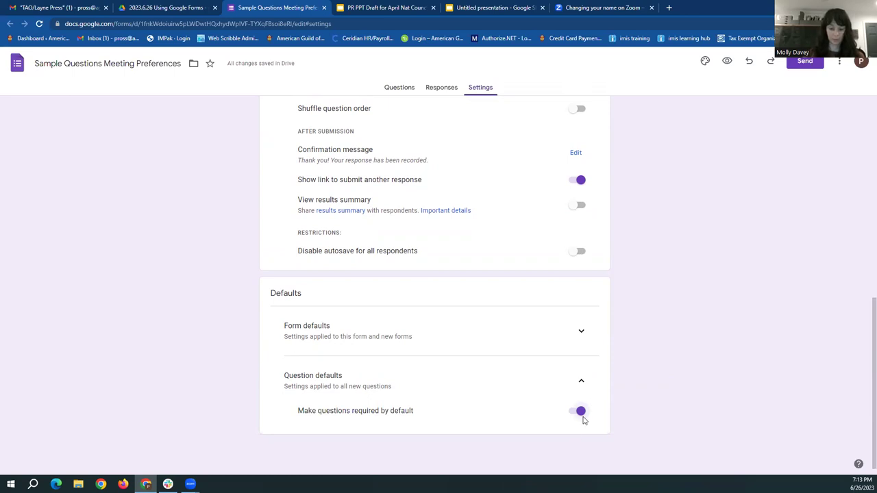
pyautogui.click(581, 414)
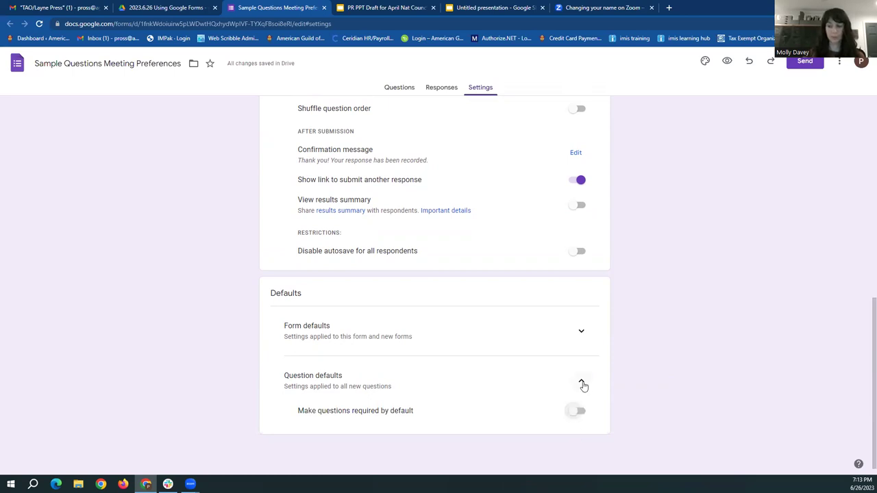
pyautogui.click(582, 382)
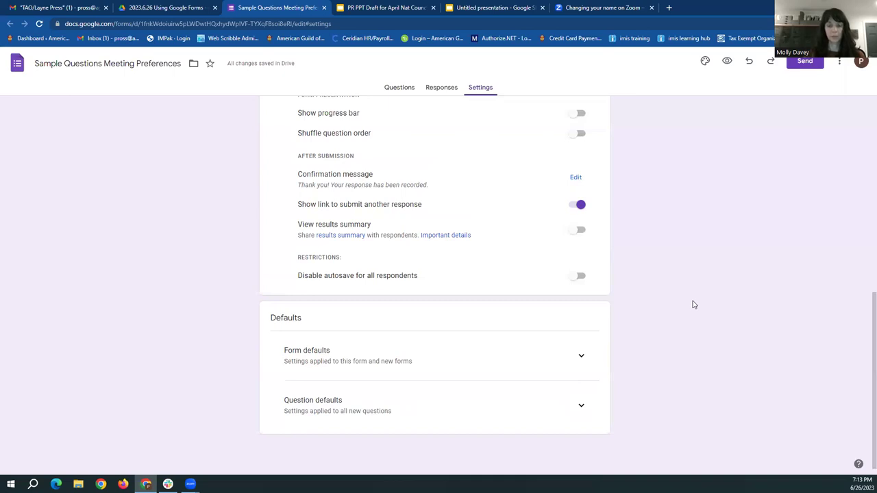
pyautogui.scroll(4, 693, 309)
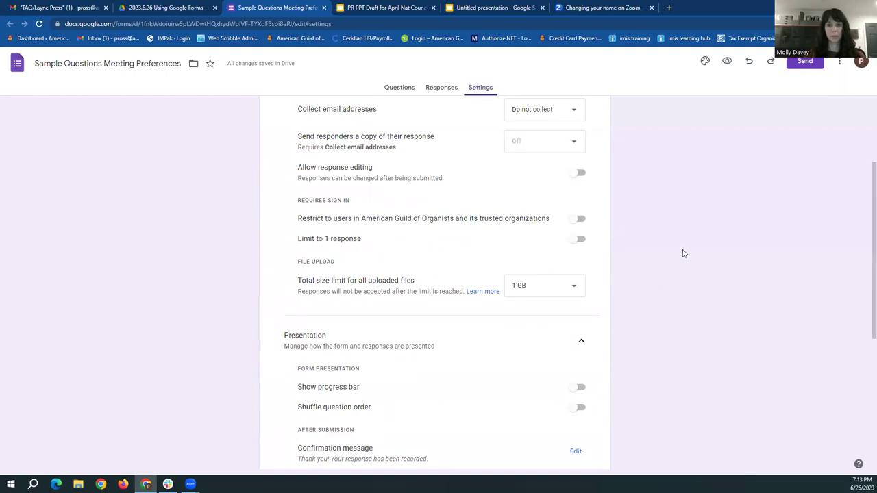
# Switch the theme colour to teal and set the body text size to 12
pyautogui.click(704, 63)
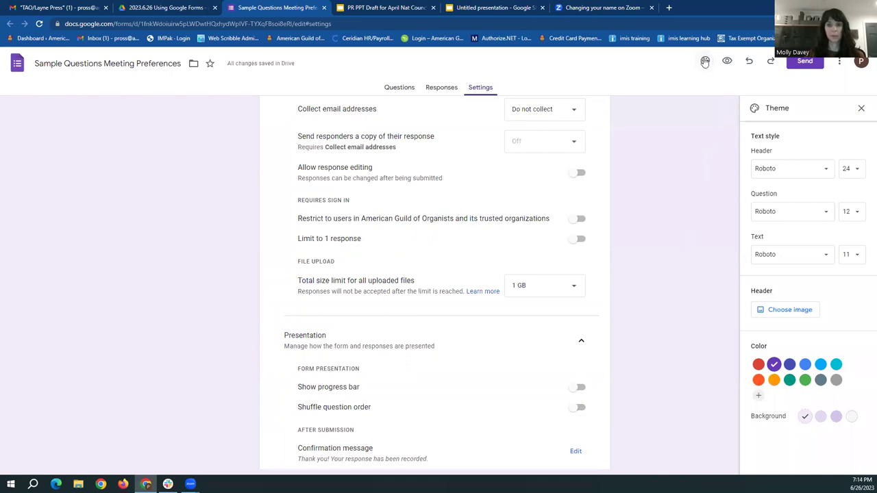
pyautogui.click(789, 380)
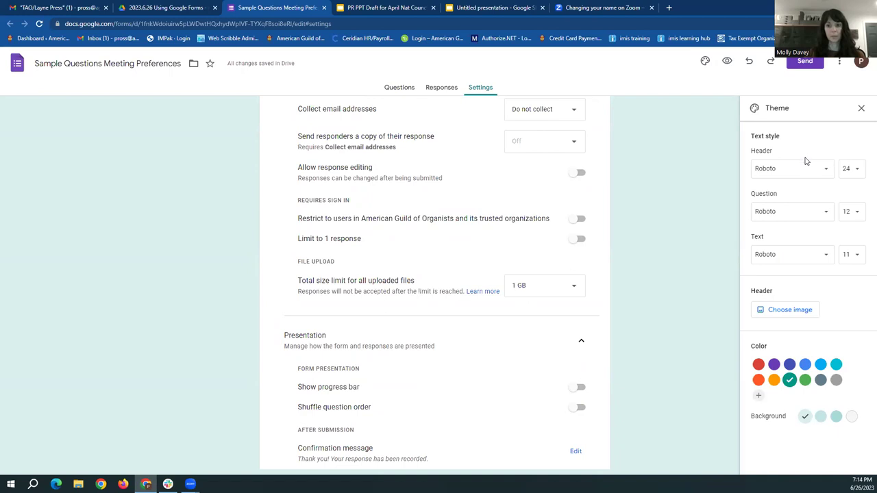
pyautogui.click(854, 255)
pyautogui.click(854, 319)
pyautogui.click(855, 255)
pyautogui.click(858, 256)
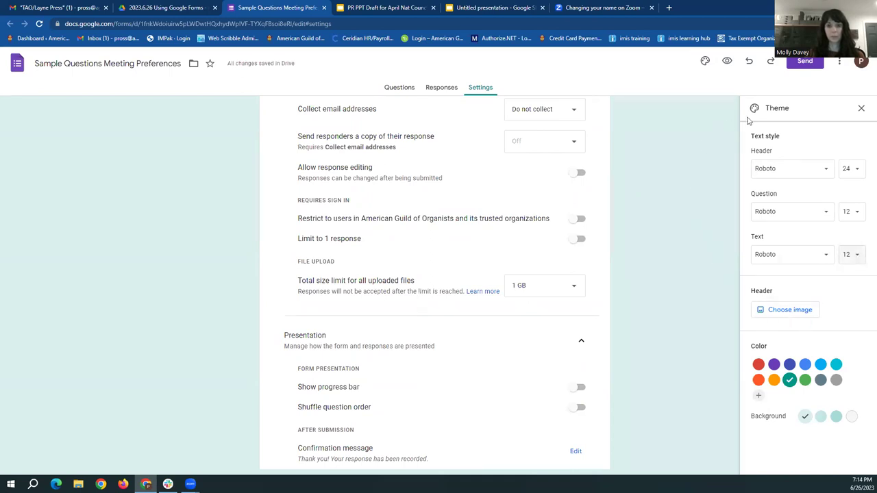
pyautogui.click(861, 109)
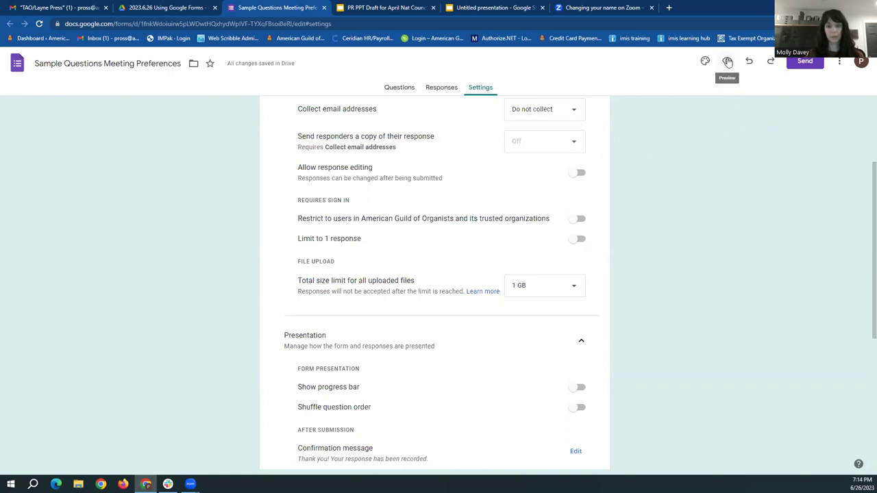
pyautogui.click(728, 62)
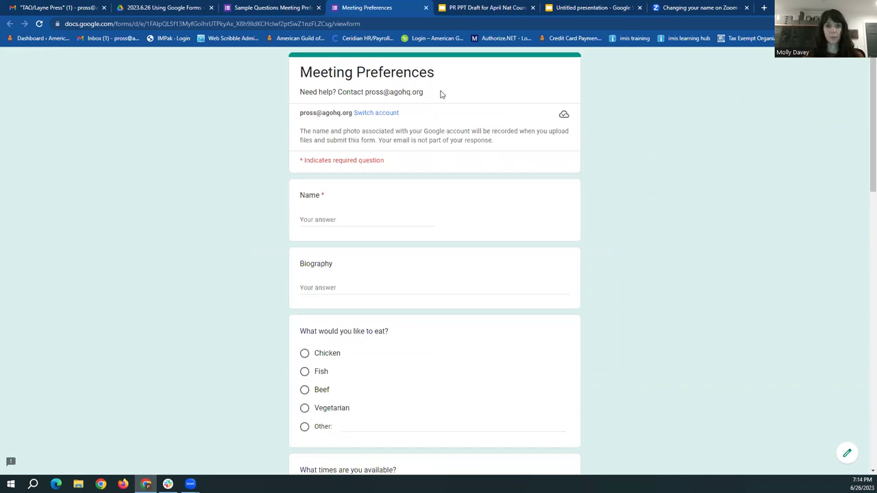
pyautogui.scroll(-1, 534, 171)
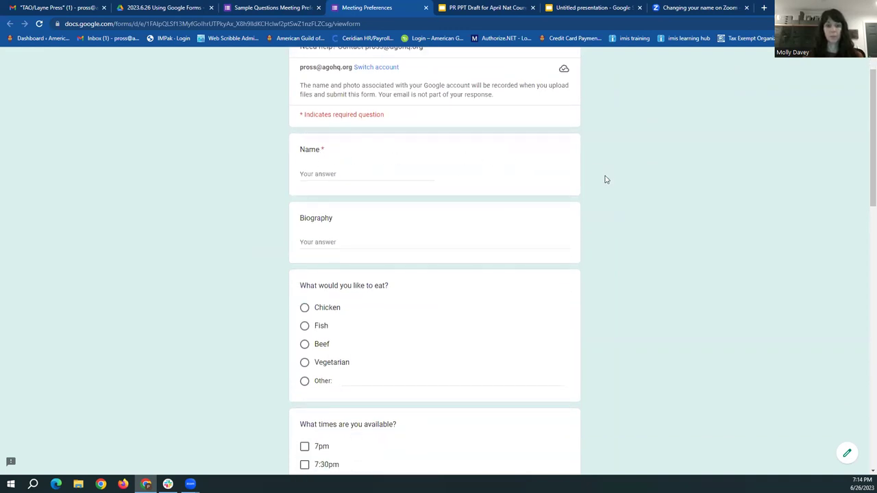
pyautogui.scroll(-2, 553, 212)
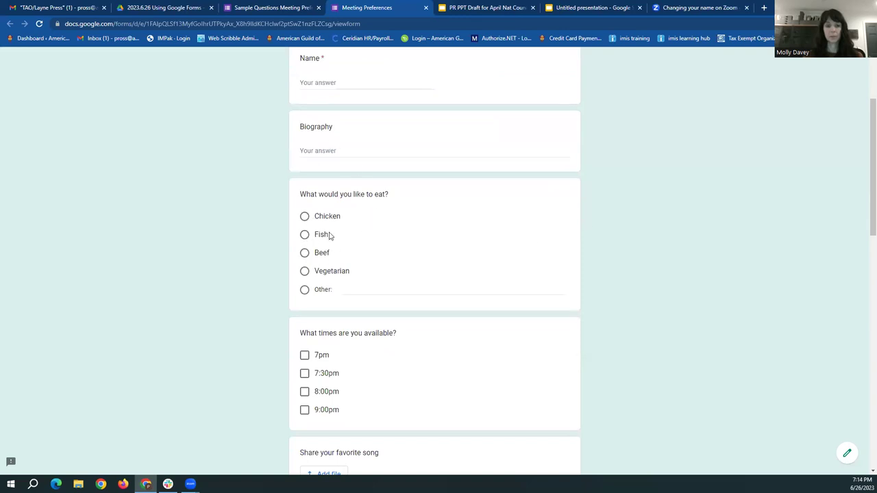
pyautogui.scroll(-2, 332, 272)
pyautogui.scroll(-2, 346, 274)
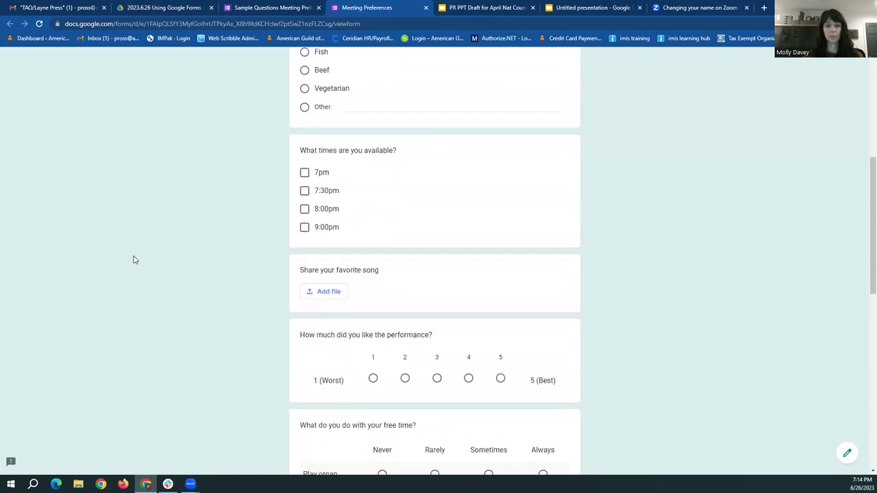
pyautogui.scroll(-2, 285, 271)
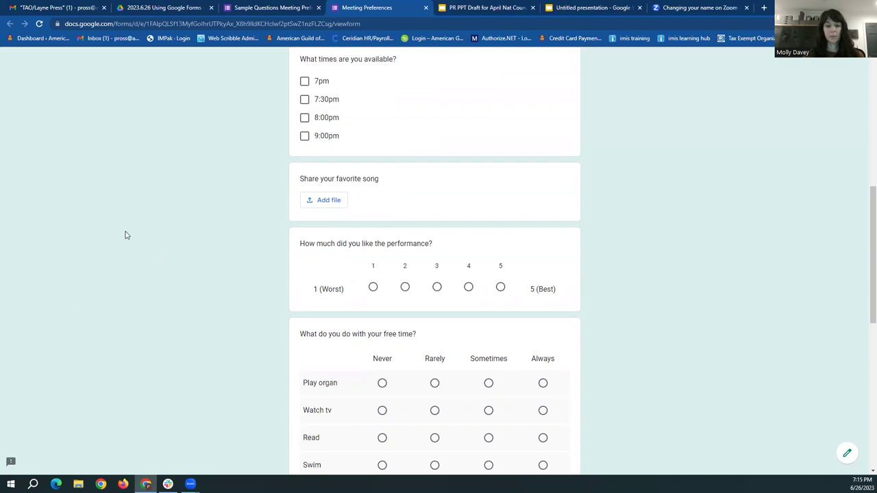
pyautogui.scroll(-2, 127, 233)
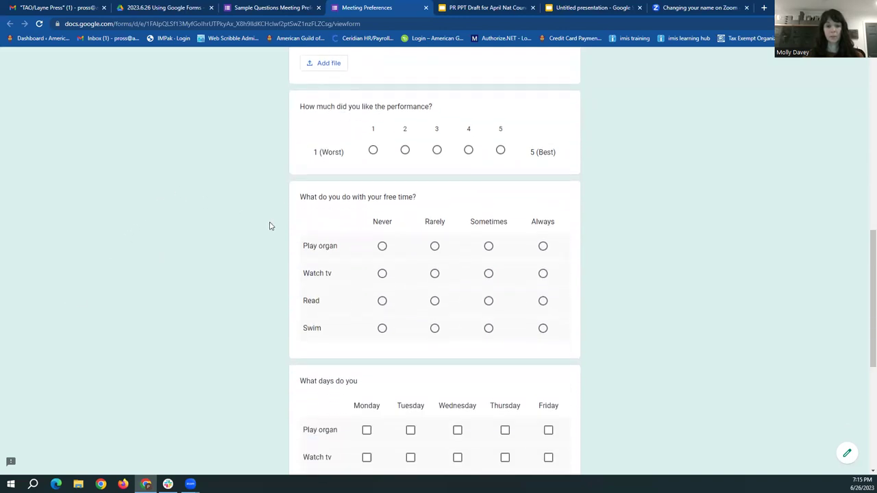
pyautogui.scroll(-1, 269, 229)
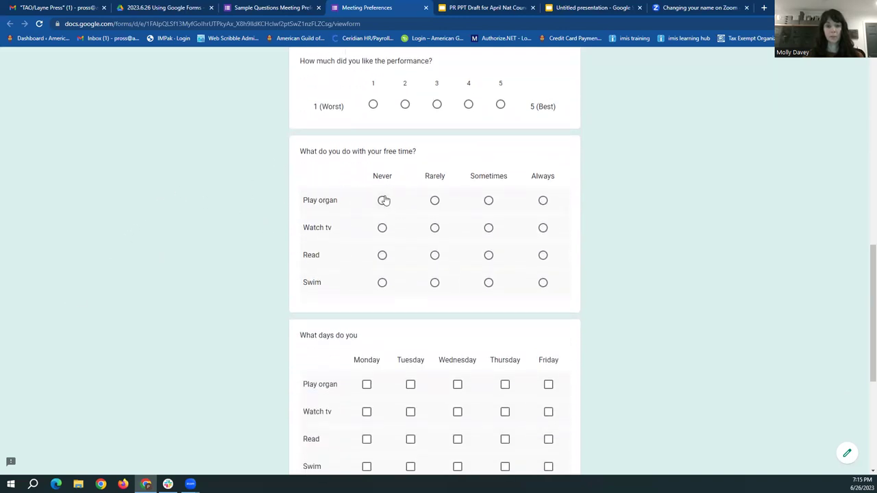
pyautogui.scroll(-2, 490, 177)
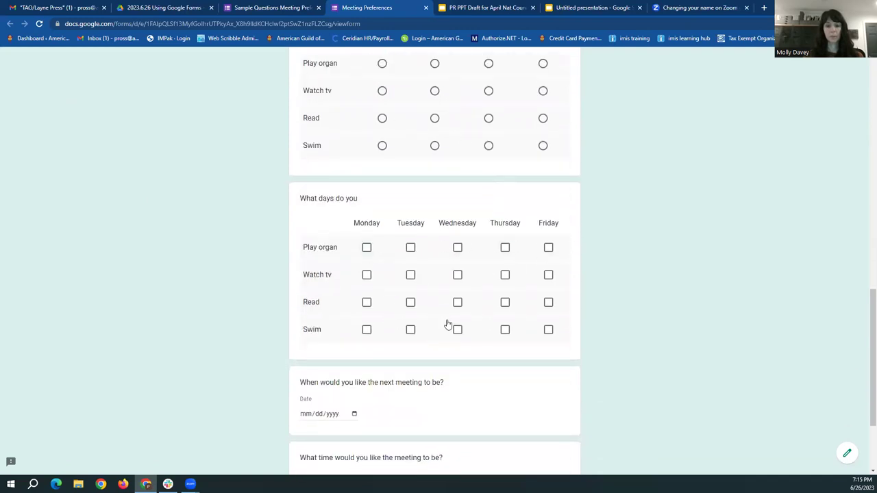
pyautogui.scroll(-1, 409, 270)
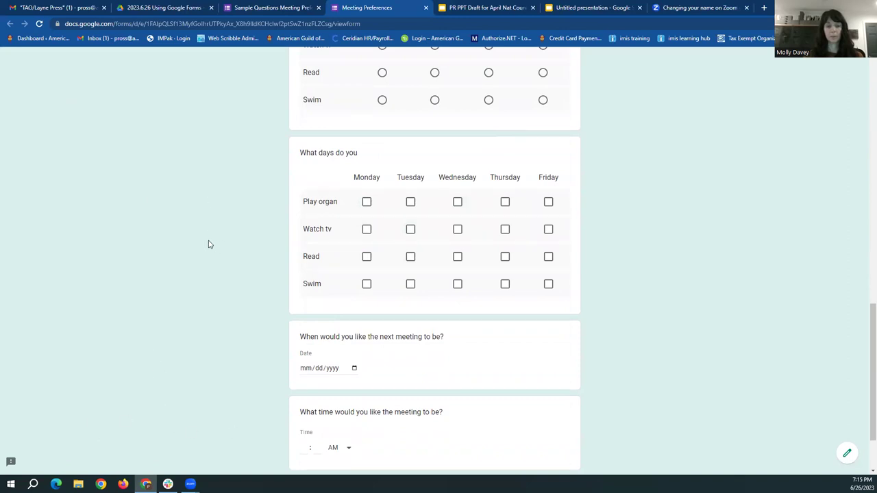
pyautogui.scroll(15, 209, 244)
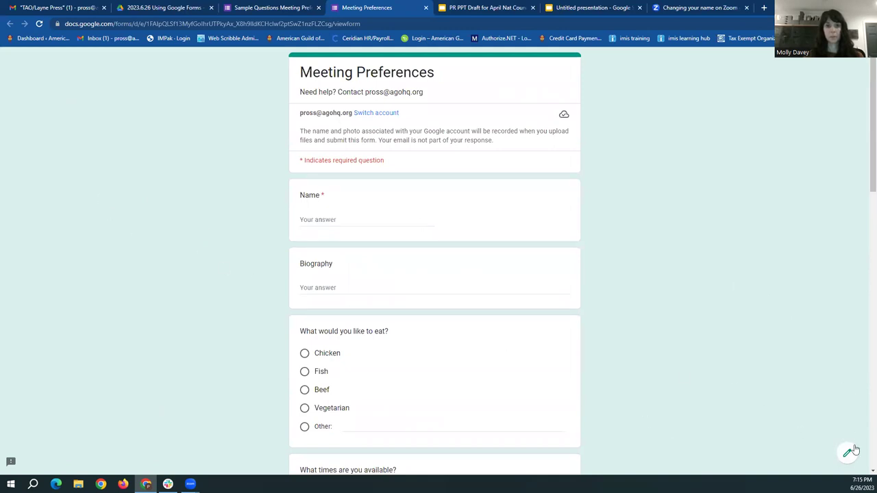
# Open the Meeting Preferences form in the editor and select its web address
pyautogui.click(847, 456)
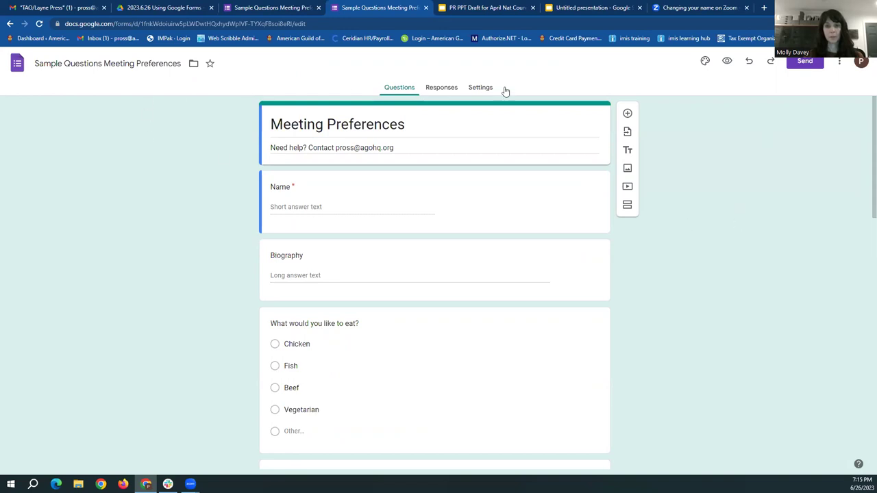
pyautogui.click(126, 22)
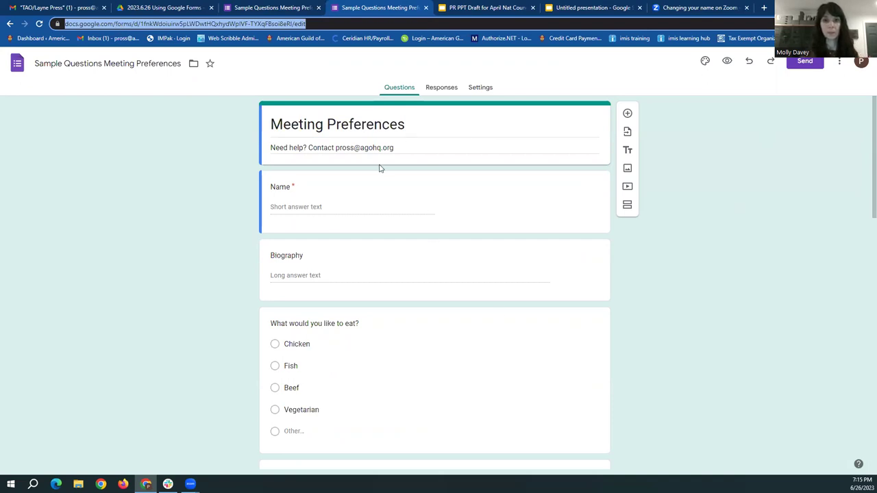
pyautogui.click(793, 187)
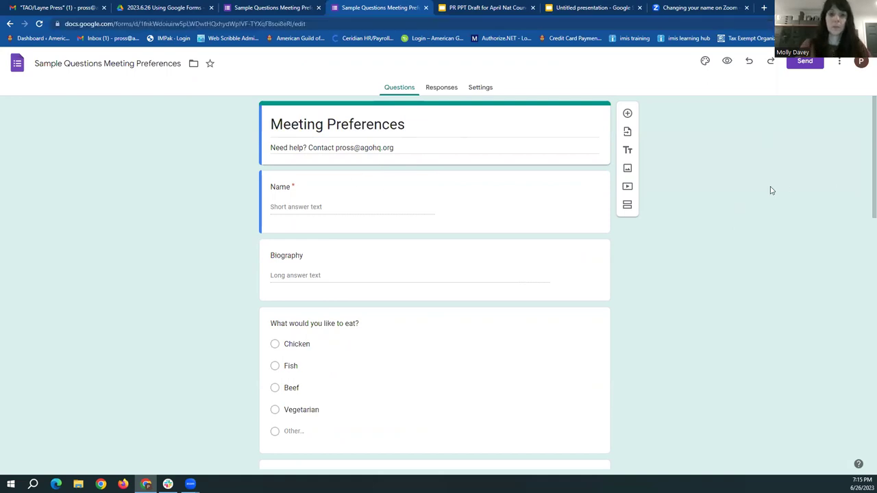
# Review the Send dialog's email invitation recipients, subject and message fields
pyautogui.click(806, 63)
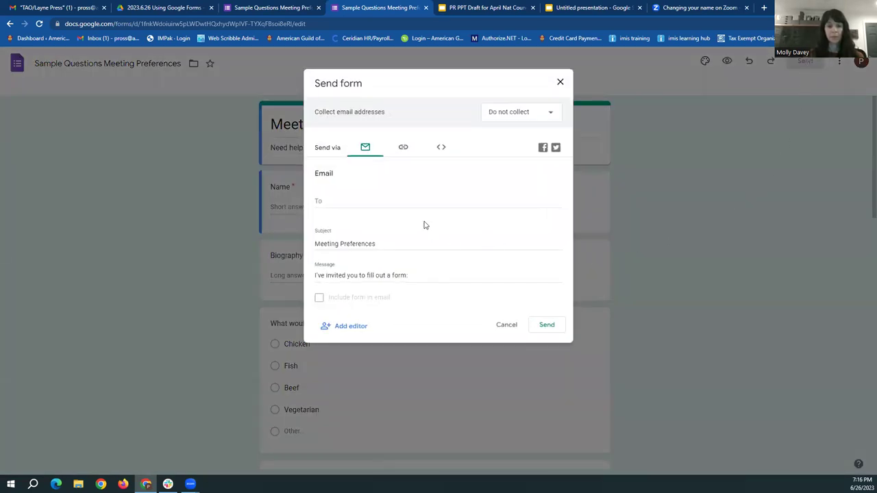
pyautogui.click(325, 200)
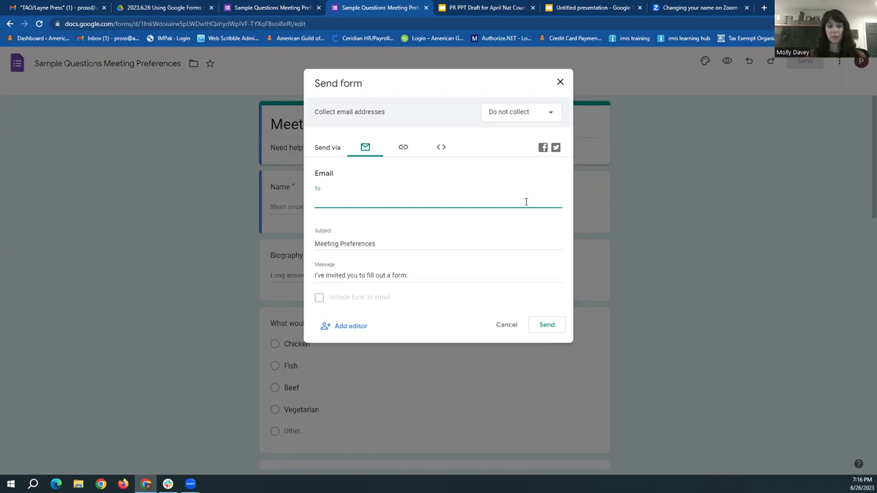
pyautogui.click(330, 244)
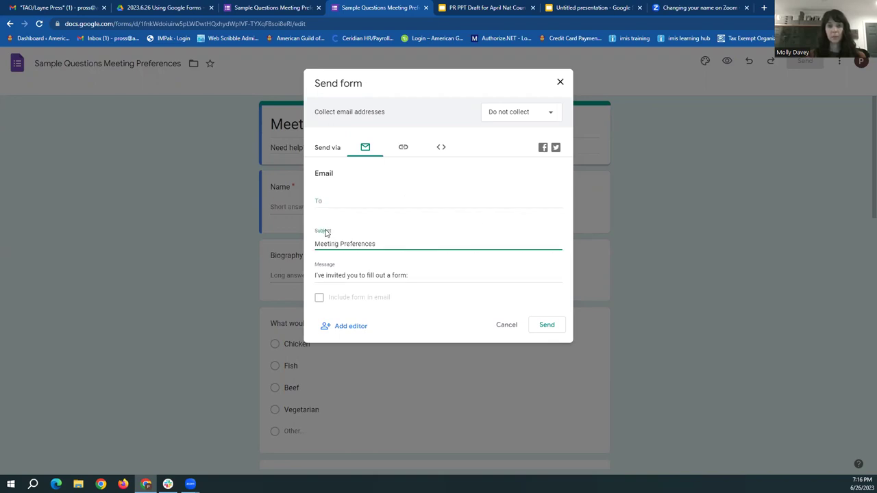
pyautogui.click(360, 275)
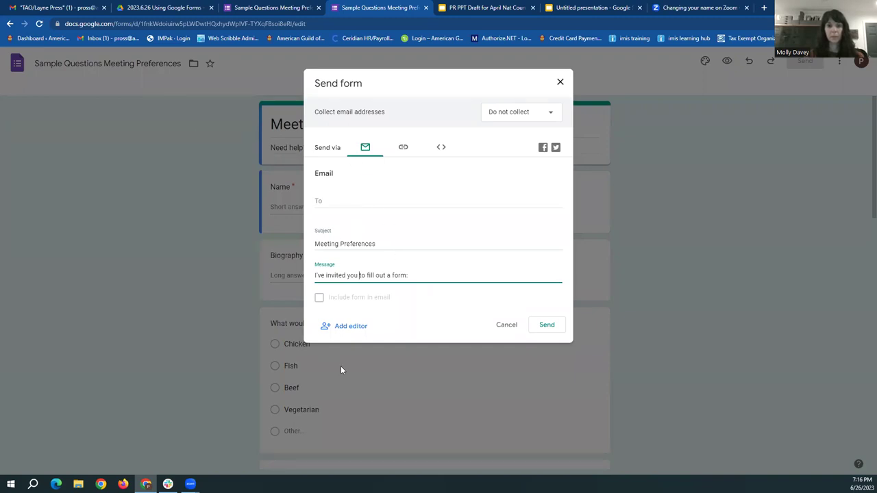
# Generate the shortened forms.gle link on the Link tab
pyautogui.click(405, 149)
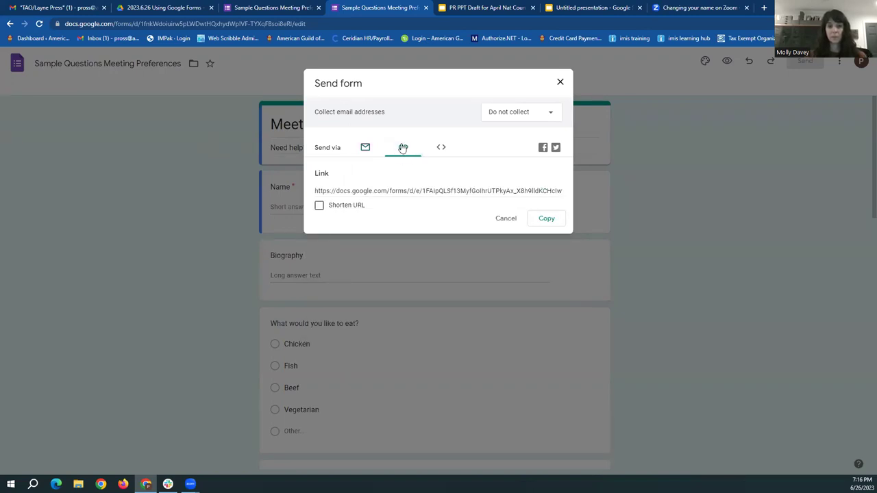
pyautogui.click(338, 192)
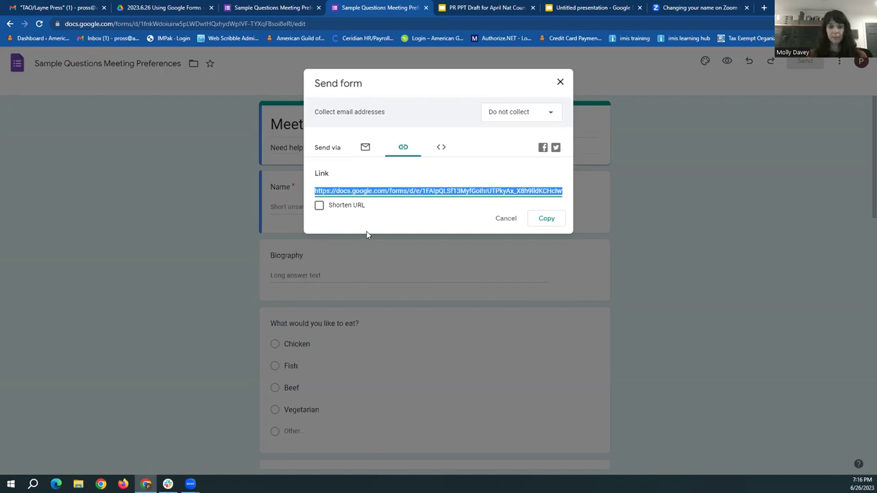
pyautogui.click(319, 207)
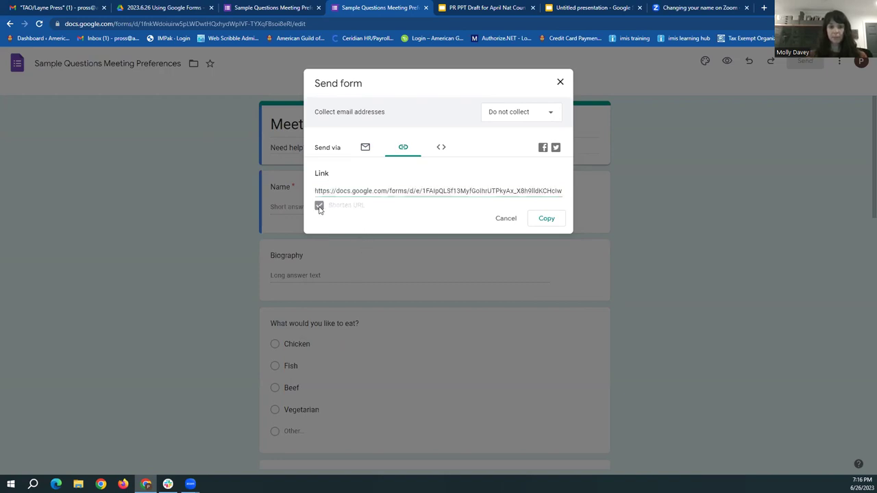
pyautogui.click(352, 226)
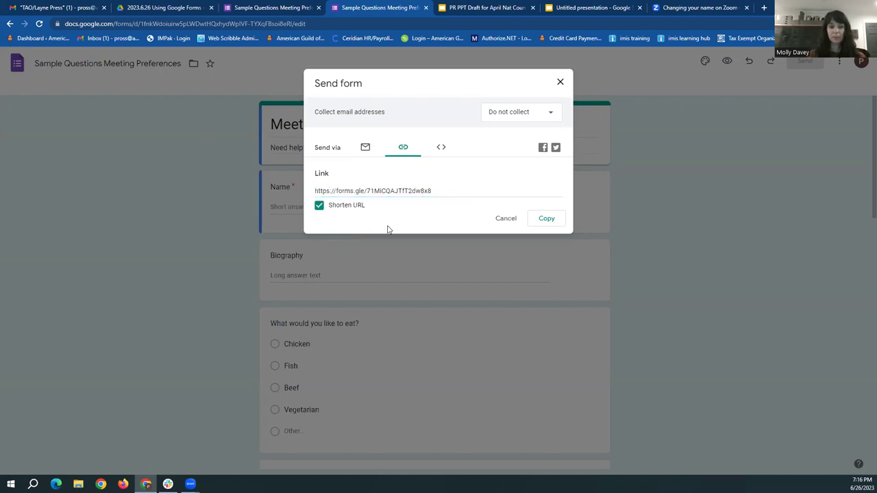
# Check the Embed option, return to the short link, and close the dialog
pyautogui.click(440, 150)
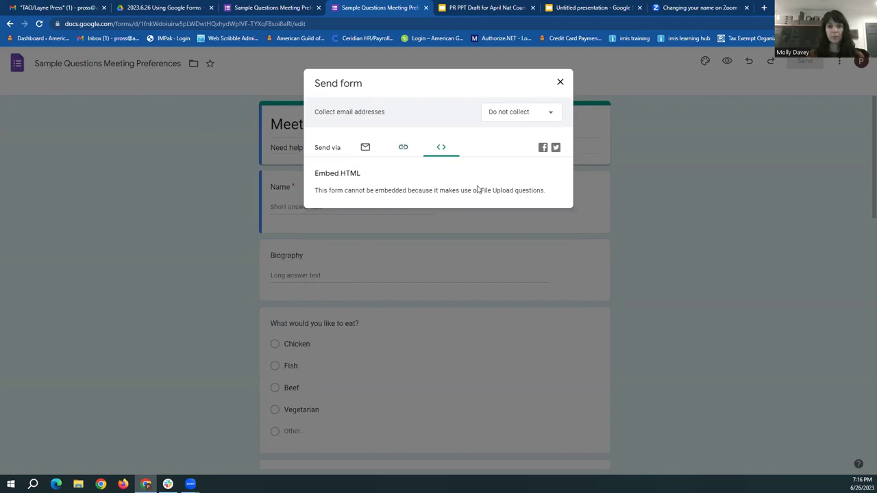
pyautogui.click(403, 148)
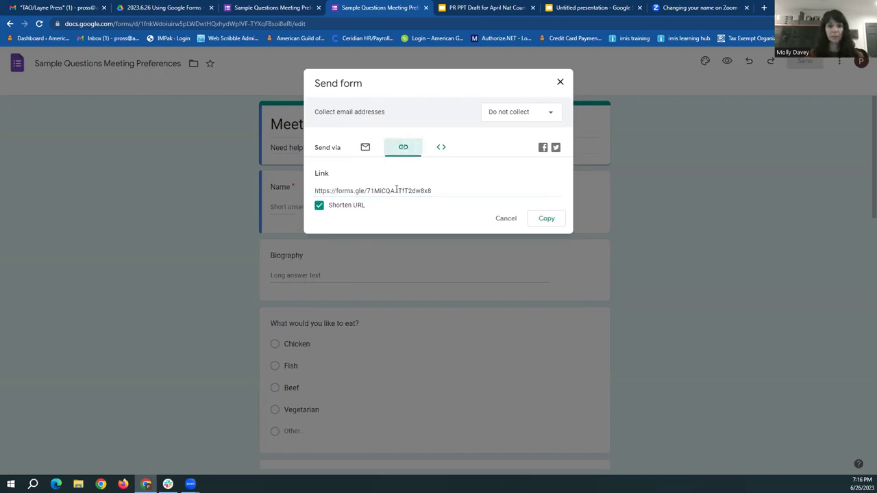
pyautogui.click(441, 147)
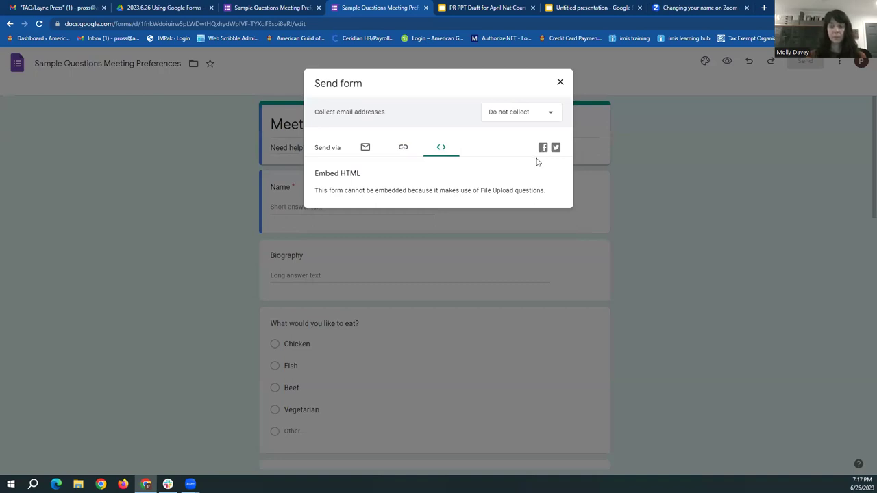
pyautogui.click(402, 147)
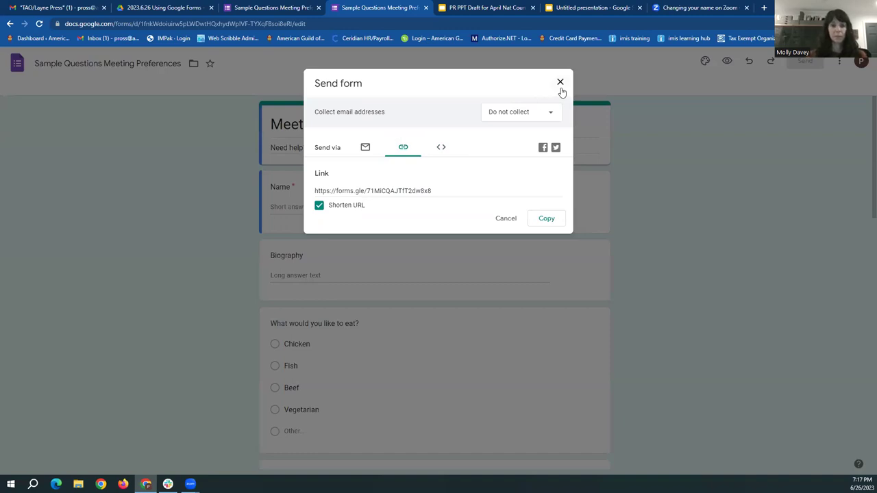
pyautogui.click(560, 89)
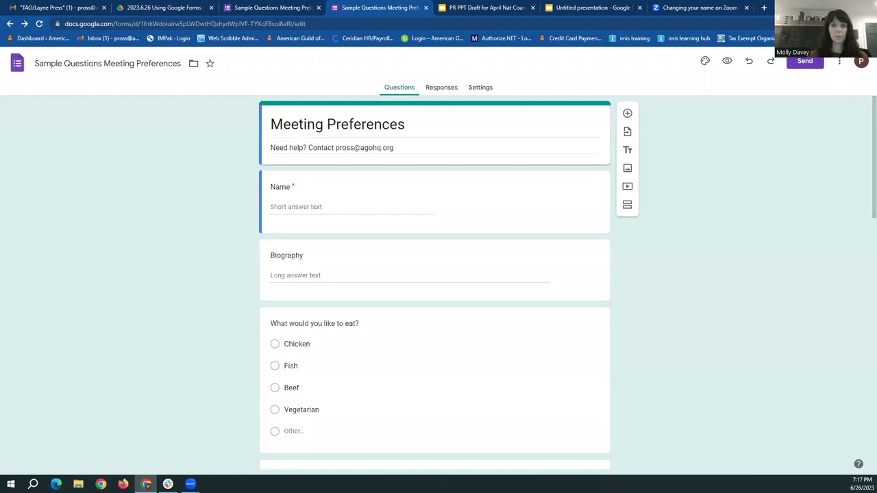
# From the Drive workshop folder, open the 'Sample Form w. Responses Meeting Survey' form
pyautogui.click(174, 7)
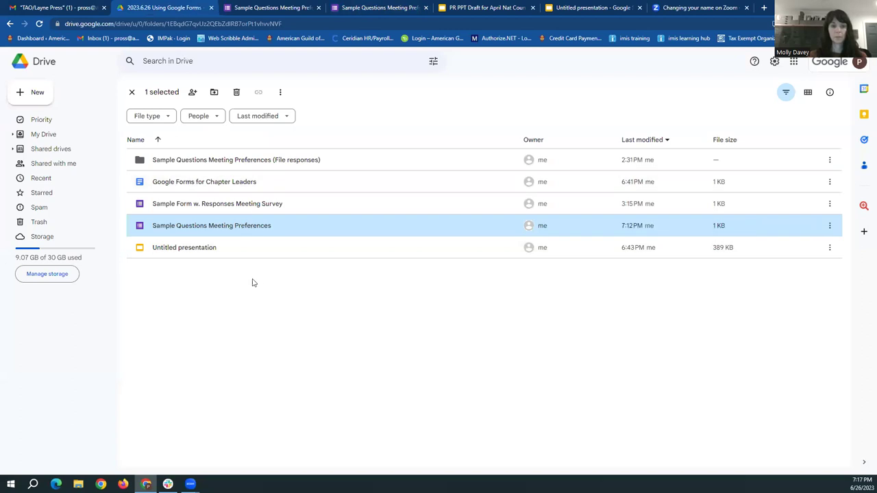
pyautogui.doubleClick(163, 207)
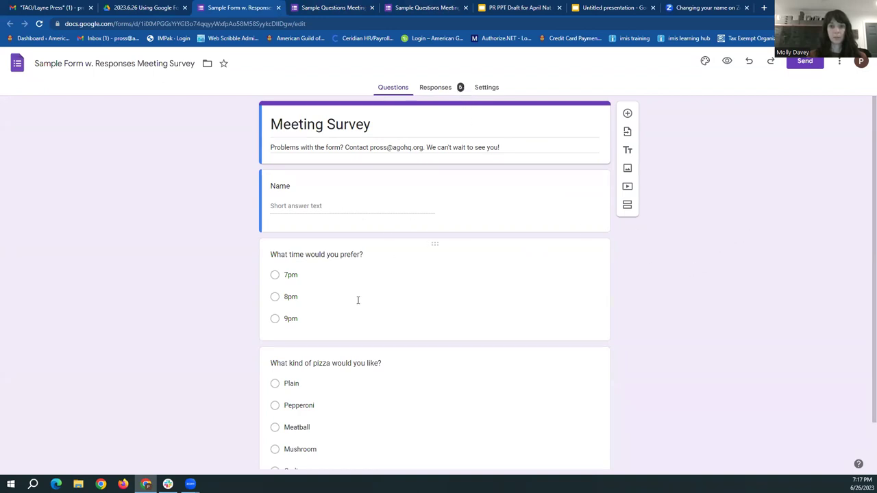
# Review the Summary of all 6 responses, including the Name list and the time and pizza pie charts
pyautogui.scroll(-1, 473, 319)
pyautogui.scroll(1, 742, 301)
pyautogui.click(435, 87)
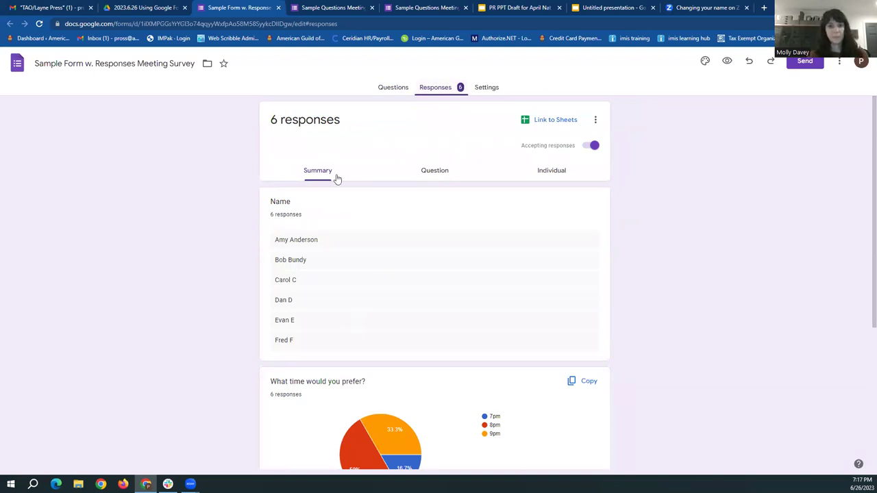
pyautogui.scroll(-1, 263, 206)
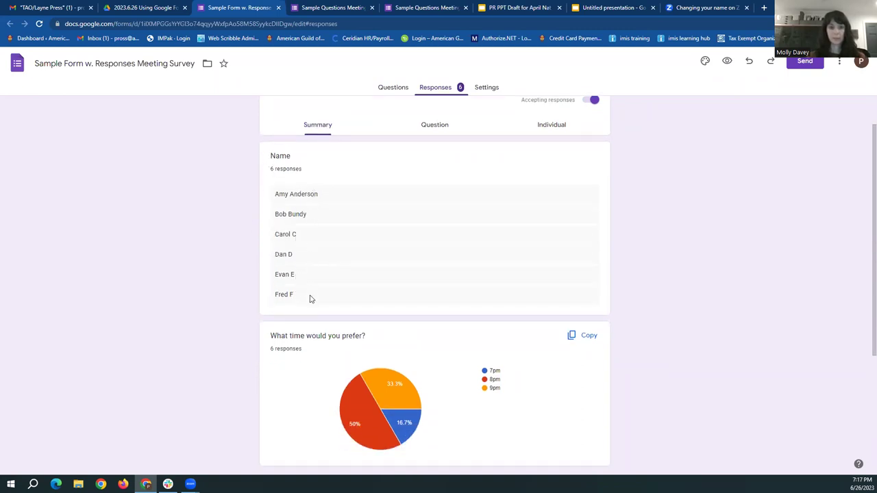
pyautogui.scroll(-2, 200, 265)
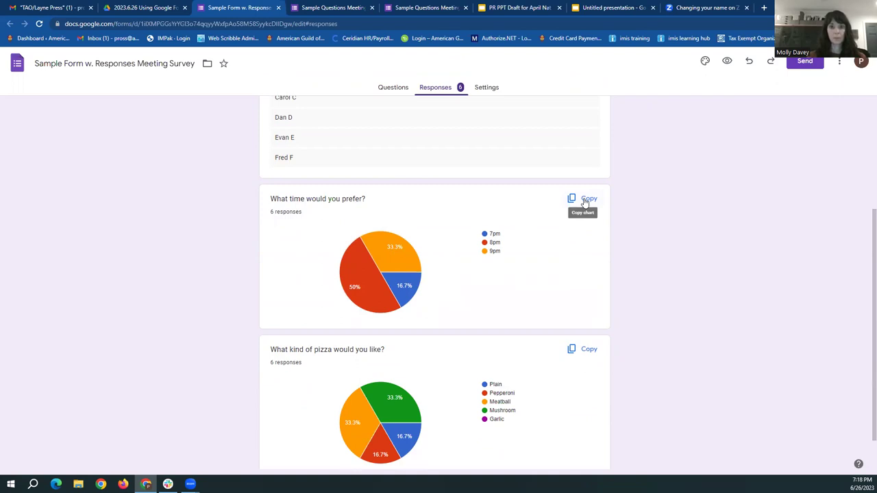
pyautogui.moveTo(394, 252)
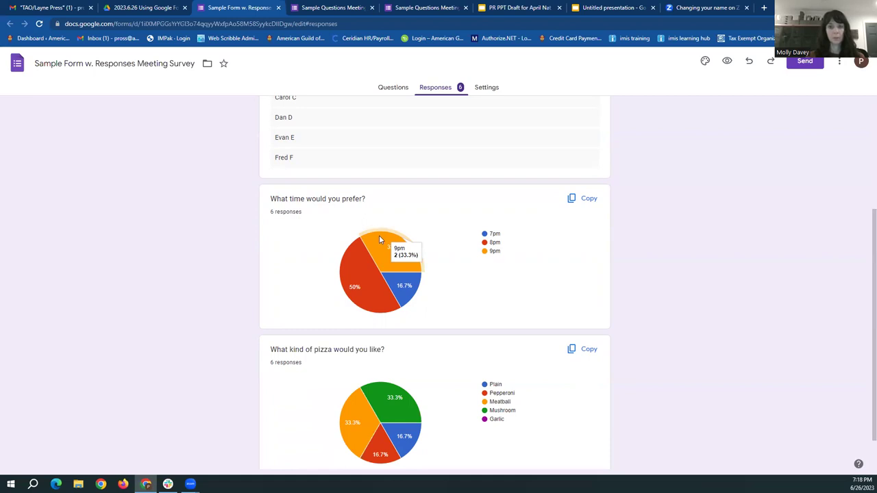
pyautogui.scroll(-2, 597, 248)
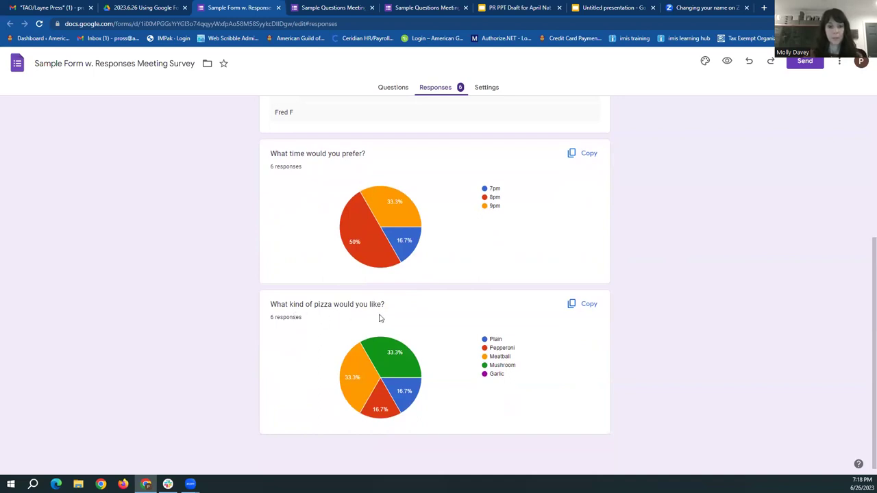
pyautogui.moveTo(366, 404)
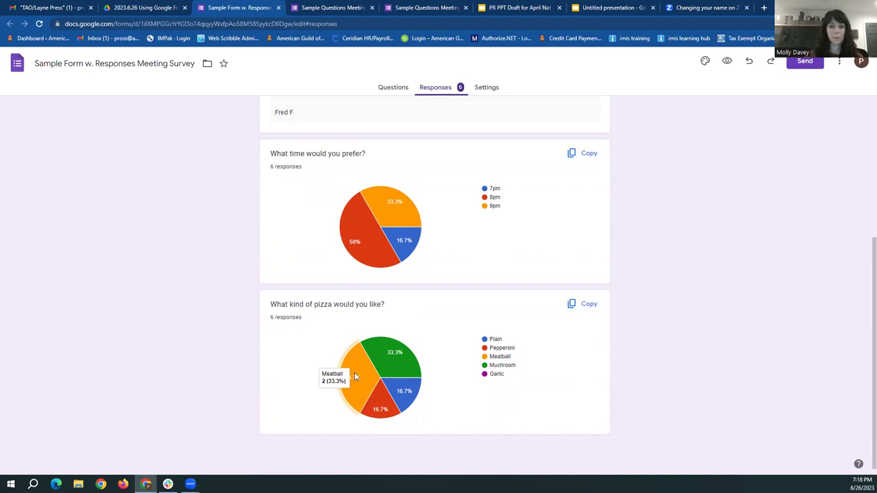
pyautogui.scroll(3, 662, 255)
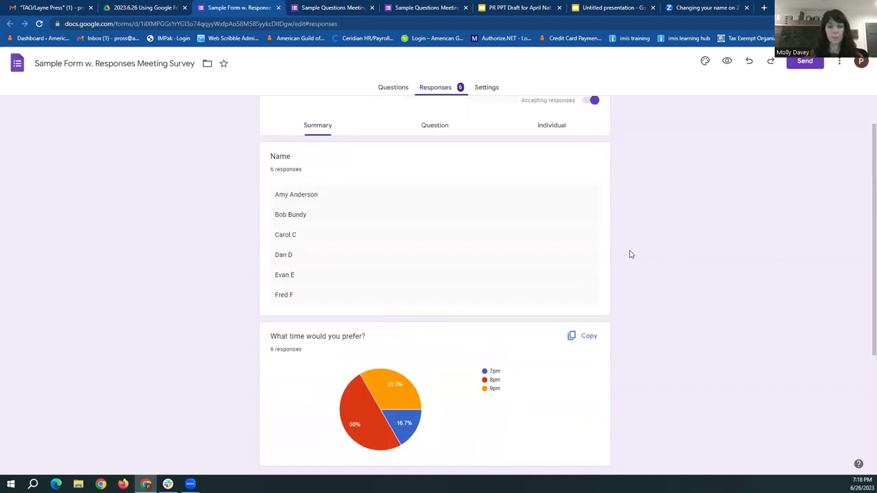
pyautogui.scroll(-3, 507, 249)
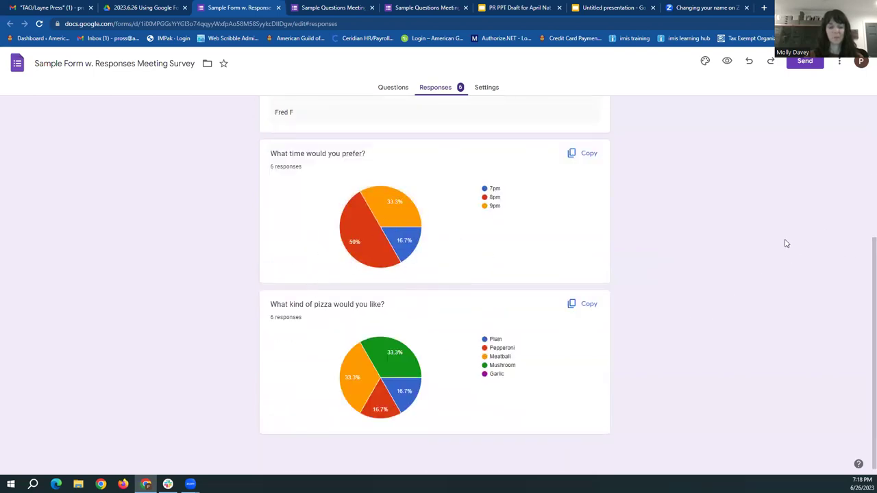
pyautogui.scroll(4, 767, 241)
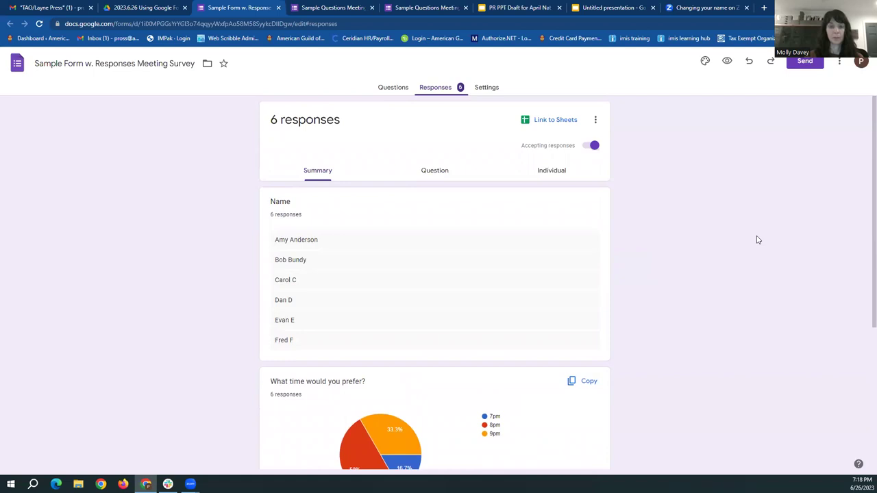
# Switch to the per-question responses view and show the preferred-time question's answers
pyautogui.click(426, 176)
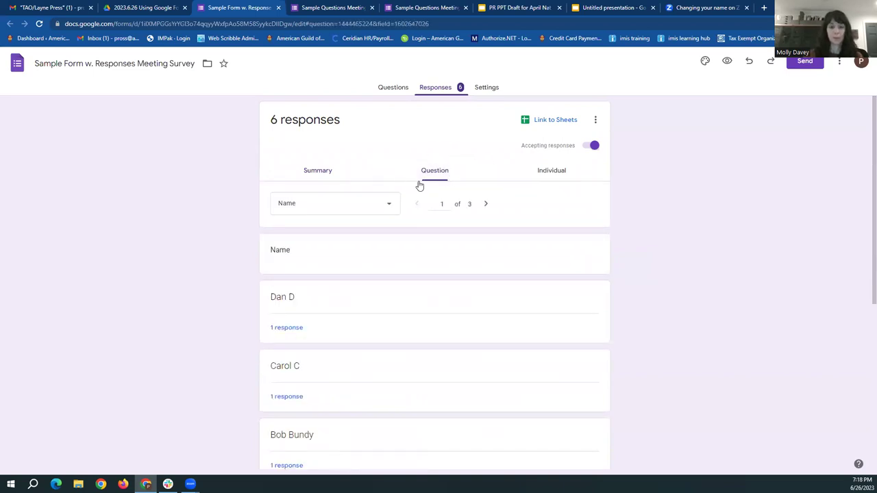
pyautogui.click(344, 211)
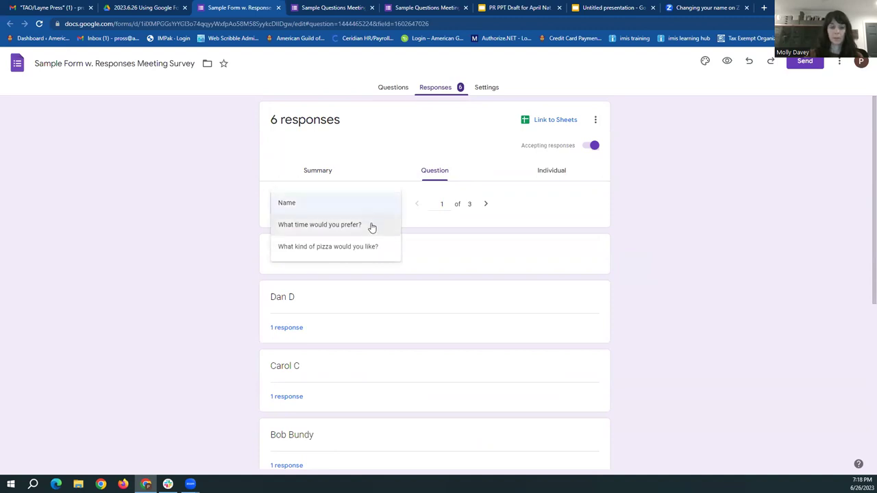
pyautogui.click(220, 233)
pyautogui.scroll(-4, 266, 290)
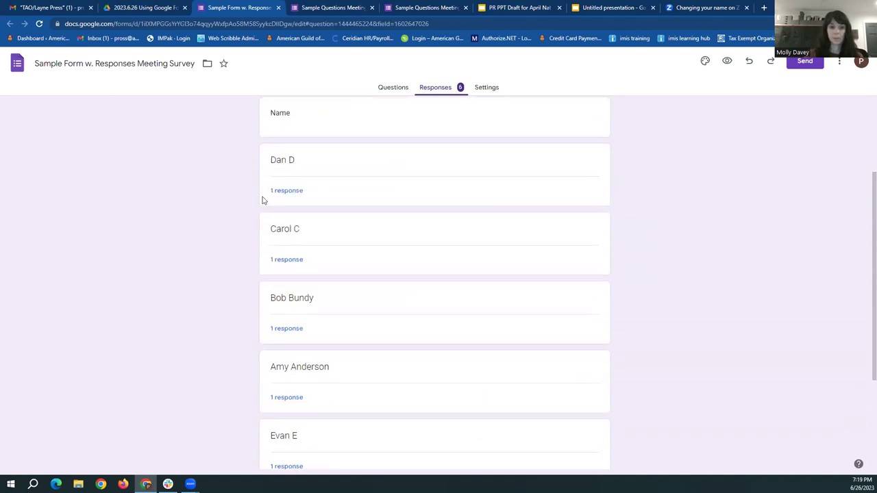
pyautogui.scroll(4, 255, 231)
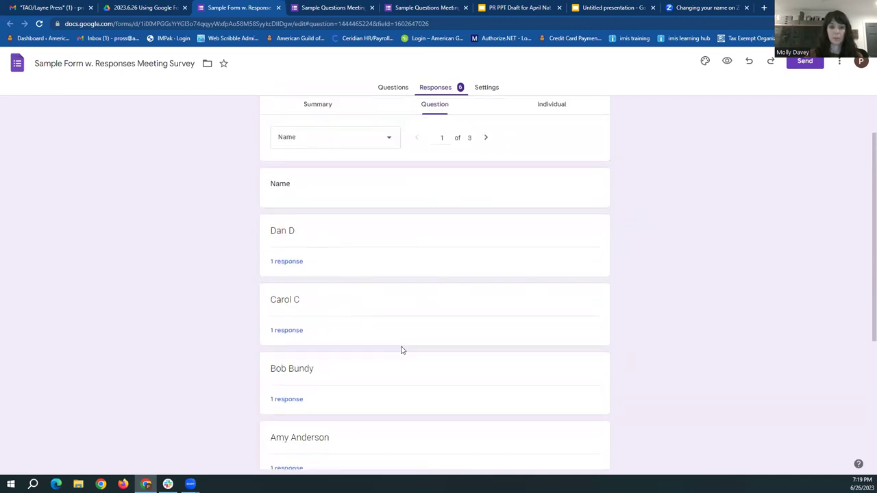
pyautogui.scroll(-4, 436, 387)
pyautogui.scroll(2, 432, 370)
pyautogui.scroll(3, 411, 342)
pyautogui.click(338, 191)
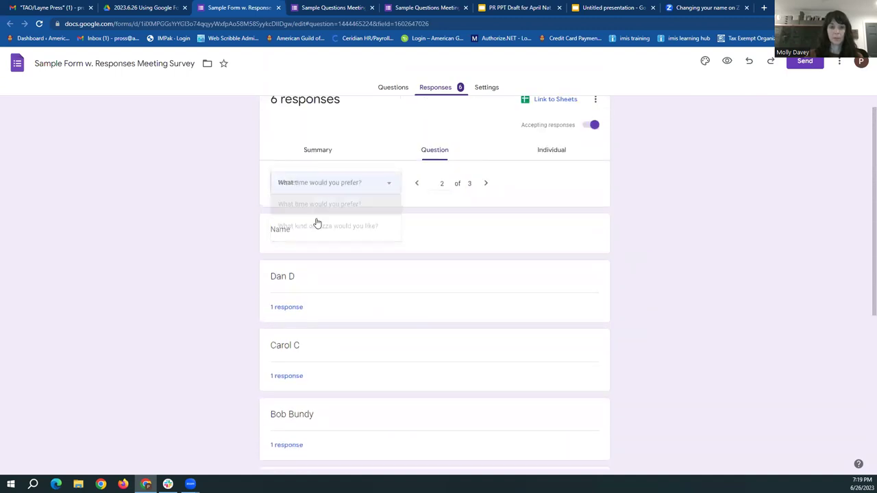
pyautogui.click(333, 204)
pyautogui.scroll(-1, 251, 243)
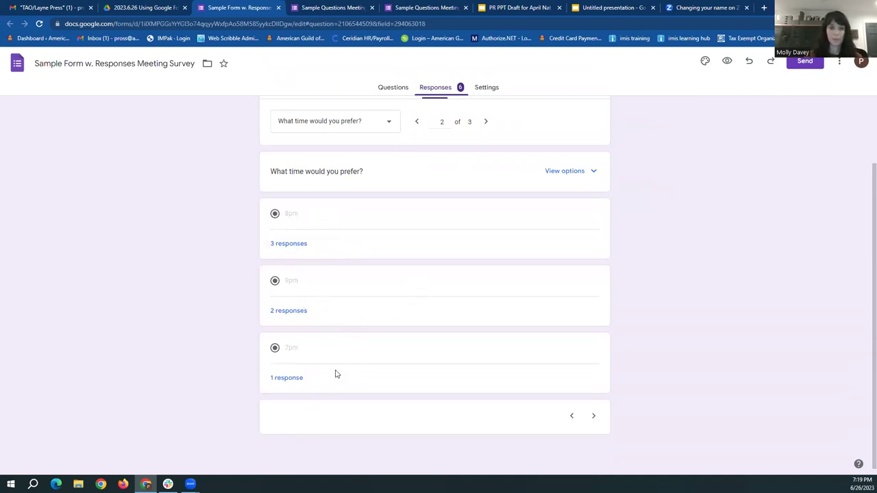
# Show the pizza question's counts: Meatball 2, Mushroom 2, Plain 1
pyautogui.click(352, 119)
pyautogui.click(349, 143)
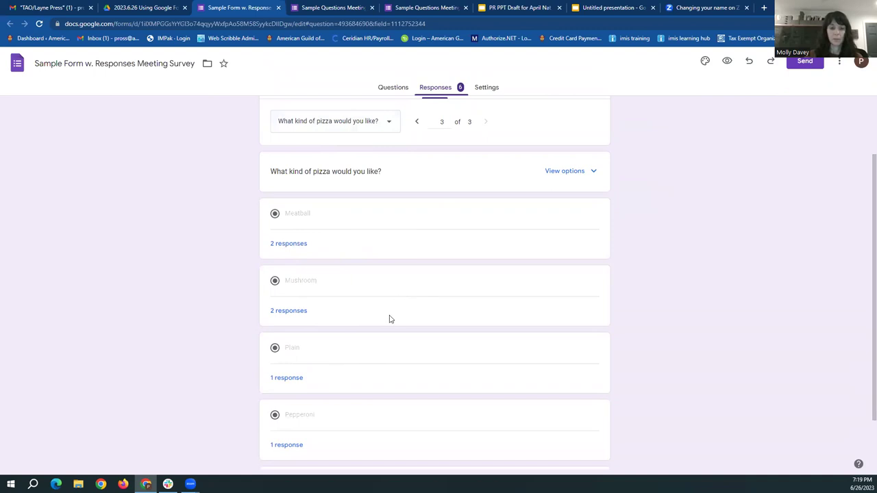
pyautogui.scroll(2, 389, 342)
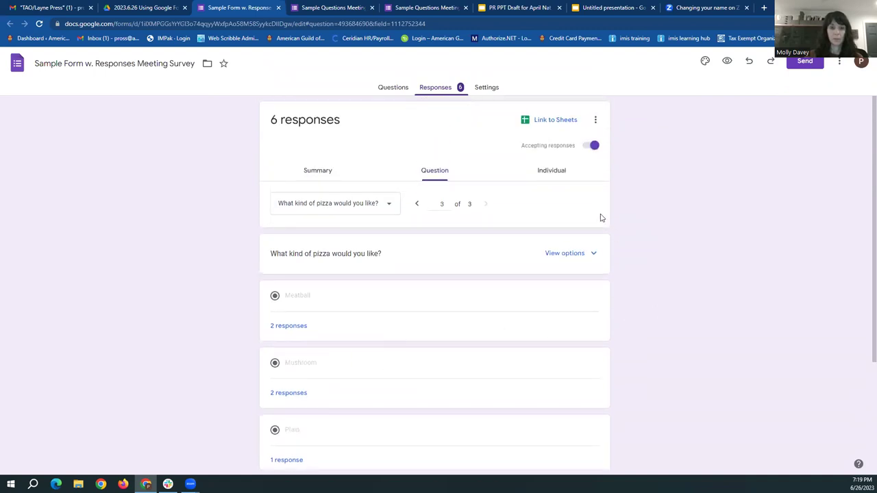
# View the submissions one at a time, reading response 1 of 6 with preferred time 7pm
pyautogui.click(554, 176)
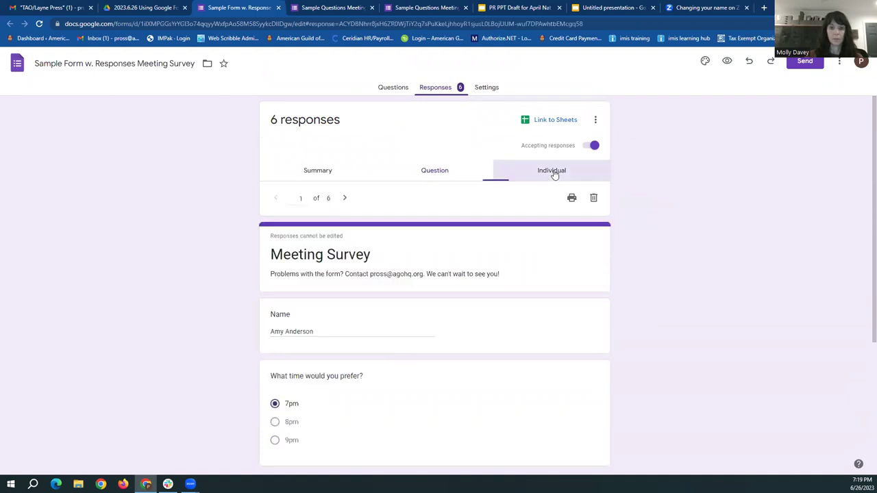
pyautogui.scroll(-2, 221, 250)
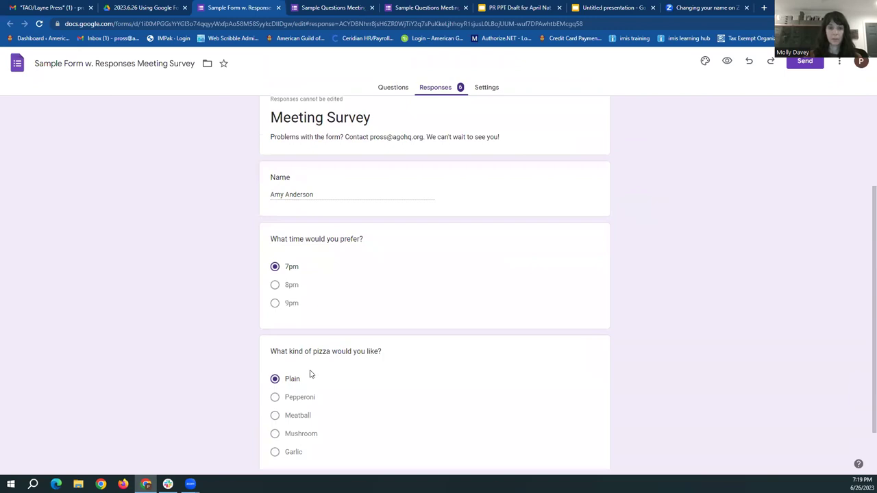
pyautogui.scroll(-1, 307, 372)
pyautogui.scroll(3, 435, 302)
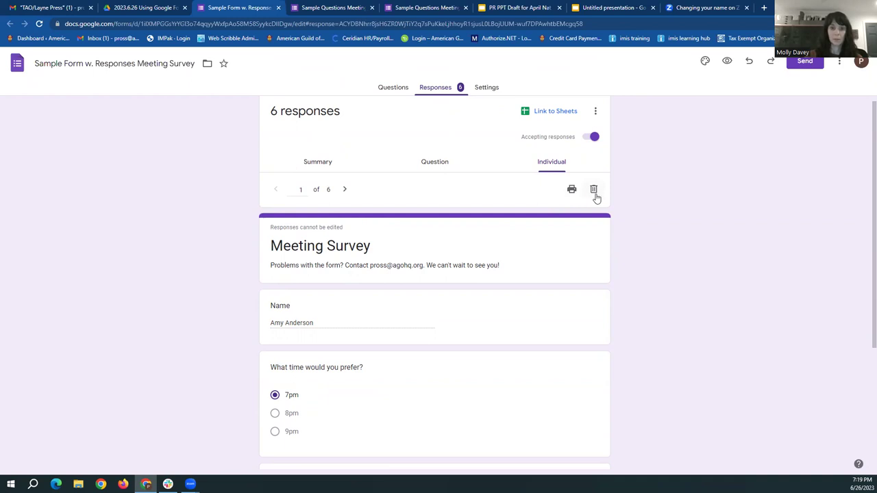
pyautogui.scroll(1, 654, 217)
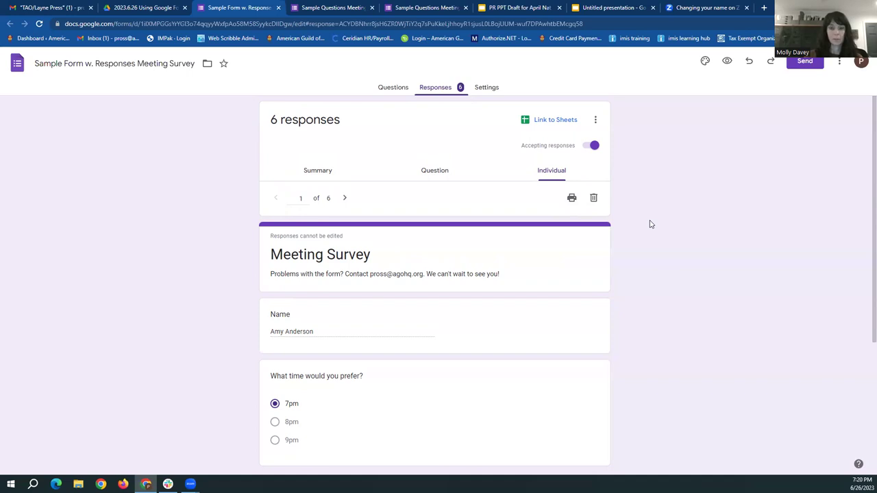
# Link the responses to a new spreadsheet, keeping the default name 'Sample Form w. Responses Meeting Survey (Responses)'
pyautogui.click(544, 124)
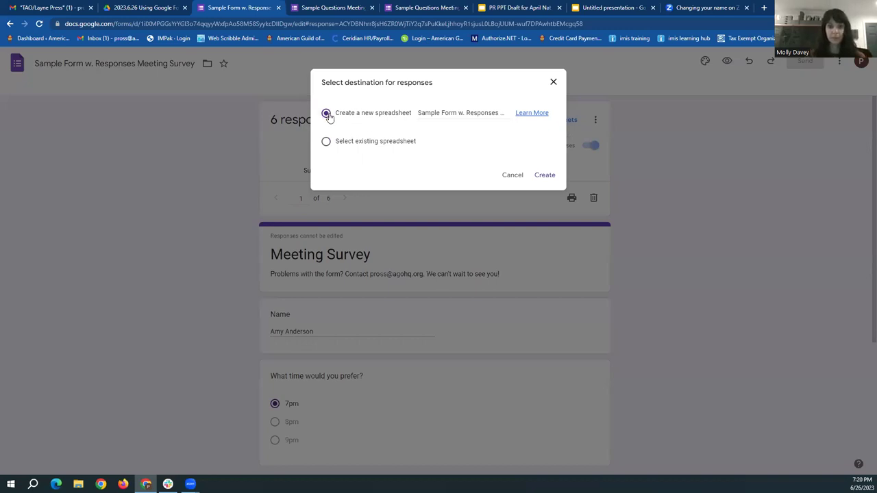
pyautogui.click(434, 112)
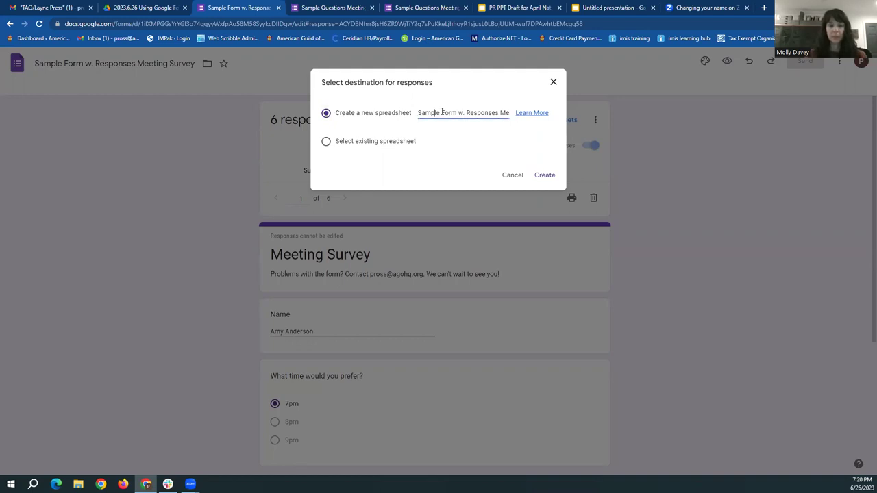
pyautogui.moveTo(425, 112); pyautogui.dragTo(484, 116)
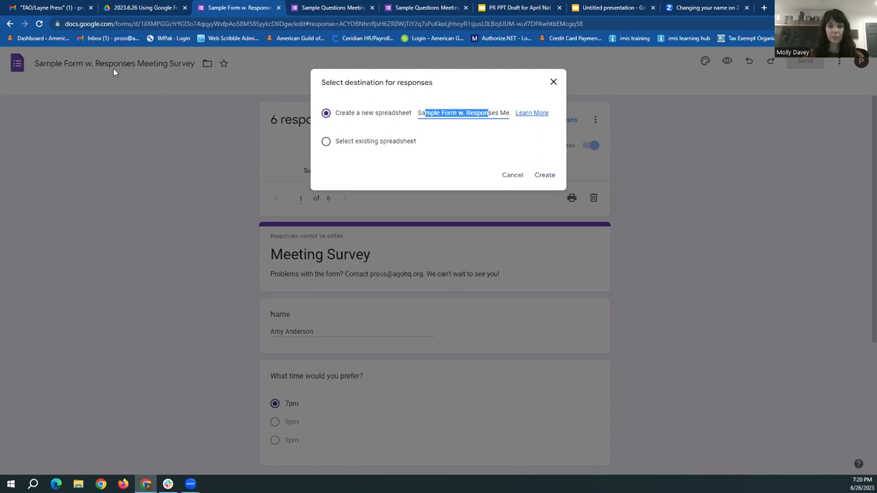
pyautogui.click(461, 112)
pyautogui.click(545, 175)
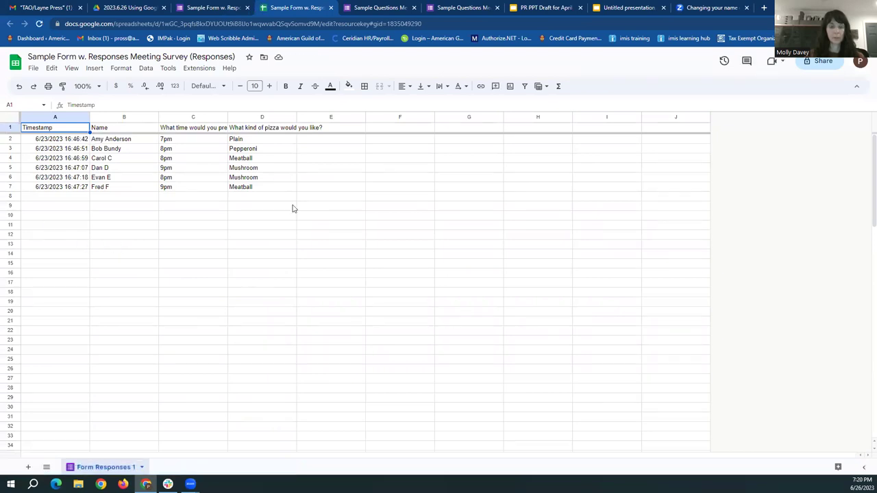
# Inspect the first response's timestamp and pizza answer in the spreadsheet
pyautogui.click(55, 139)
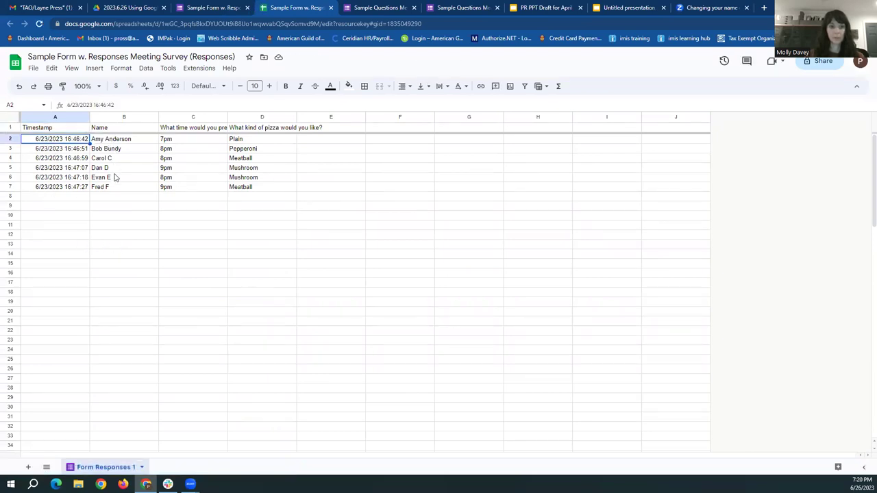
pyautogui.click(246, 144)
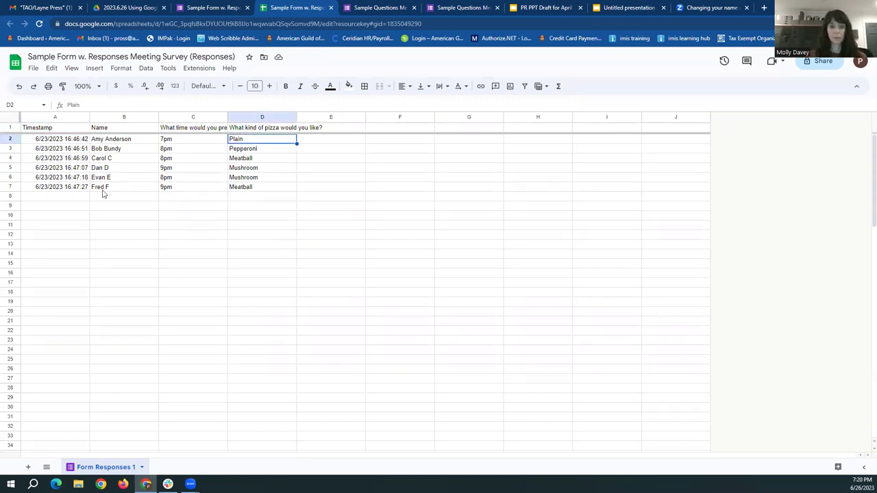
pyautogui.click(57, 143)
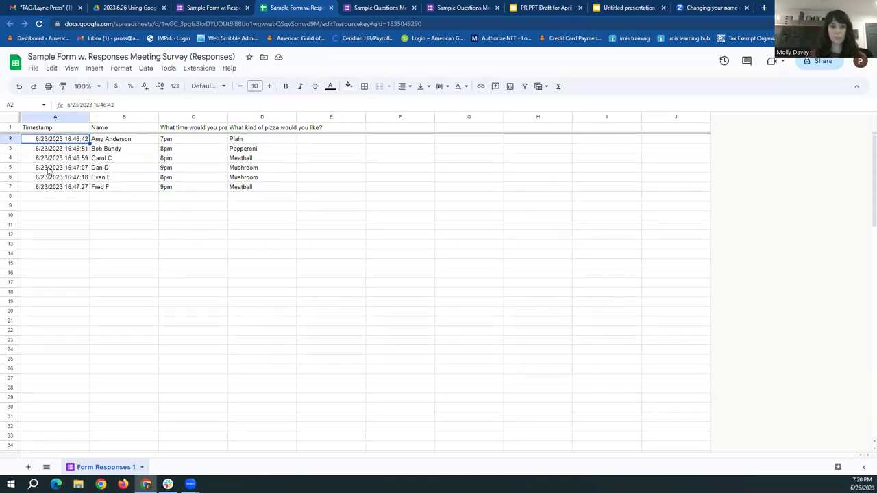
pyautogui.click(328, 215)
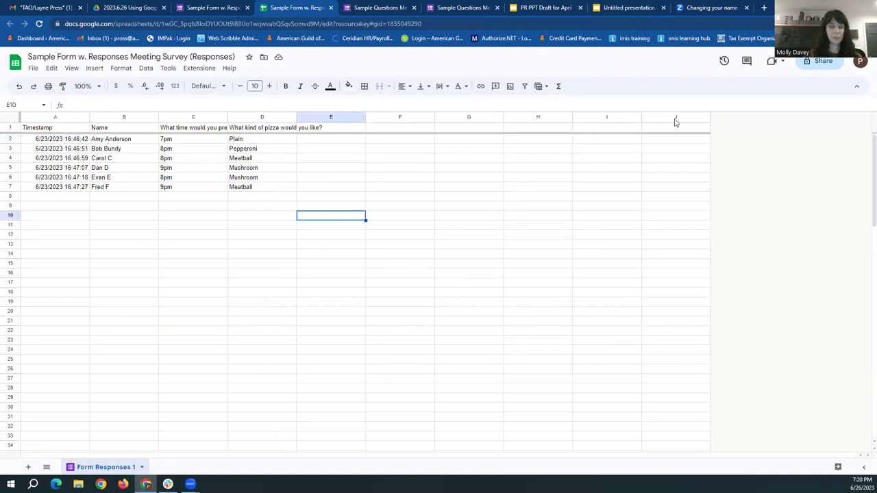
# Copy the spreadsheet's share link, leaving general access Restricted
pyautogui.click(812, 62)
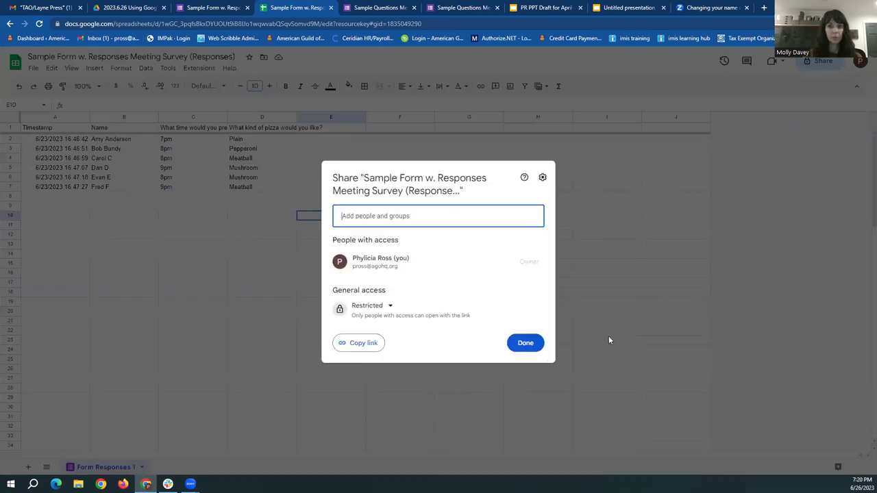
pyautogui.click(372, 345)
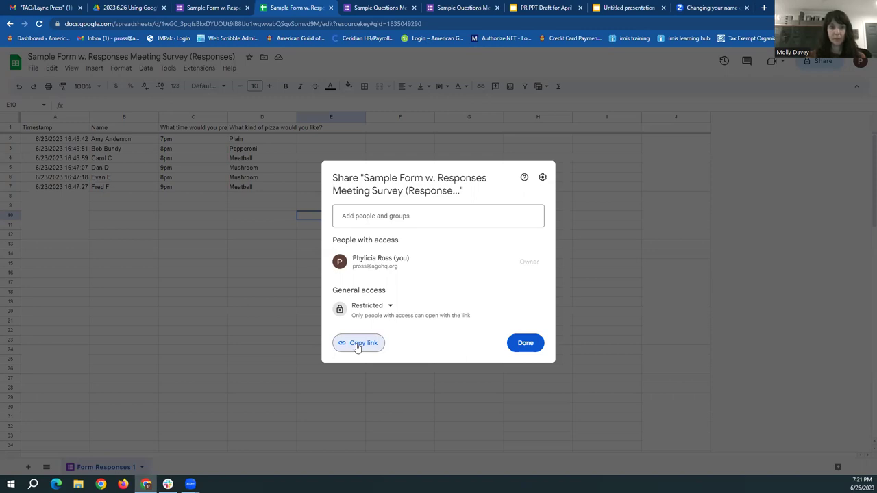
pyautogui.click(528, 345)
pyautogui.click(443, 248)
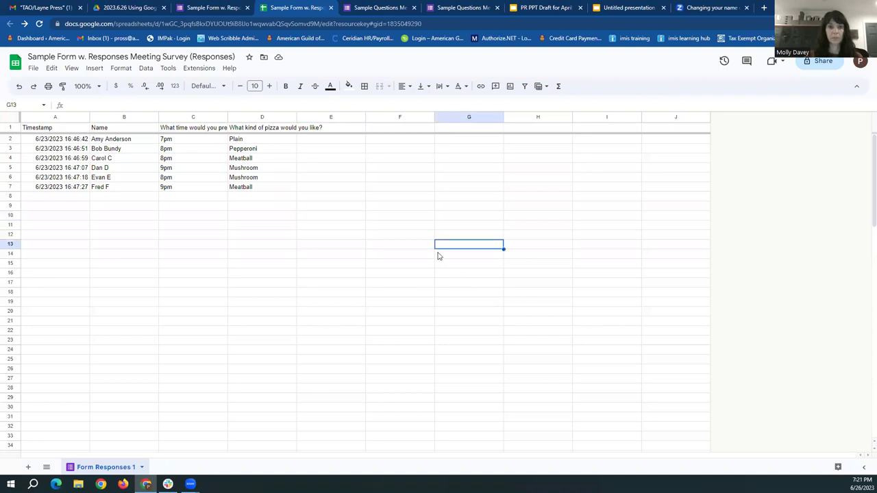